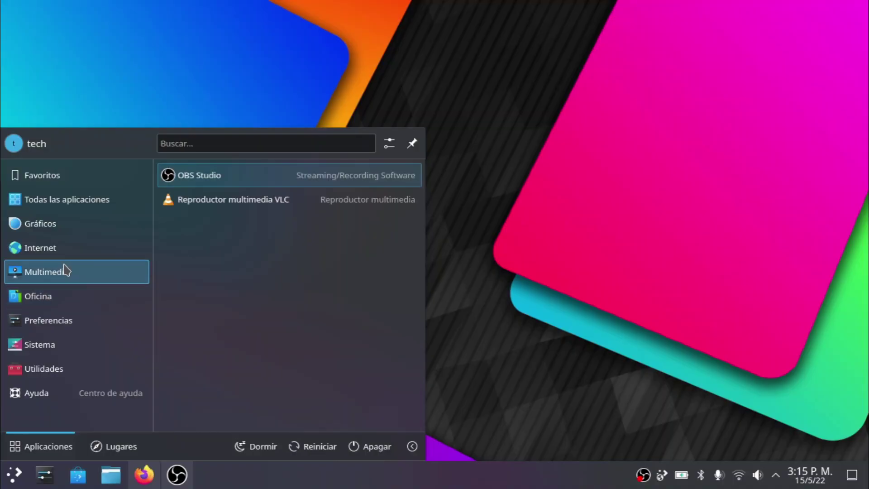
Examine the application launcher's Multimedia, Gráficos and all-applications categories, and close the launcher.
{"action": "mouse_move", "coordinate": [57, 254]}
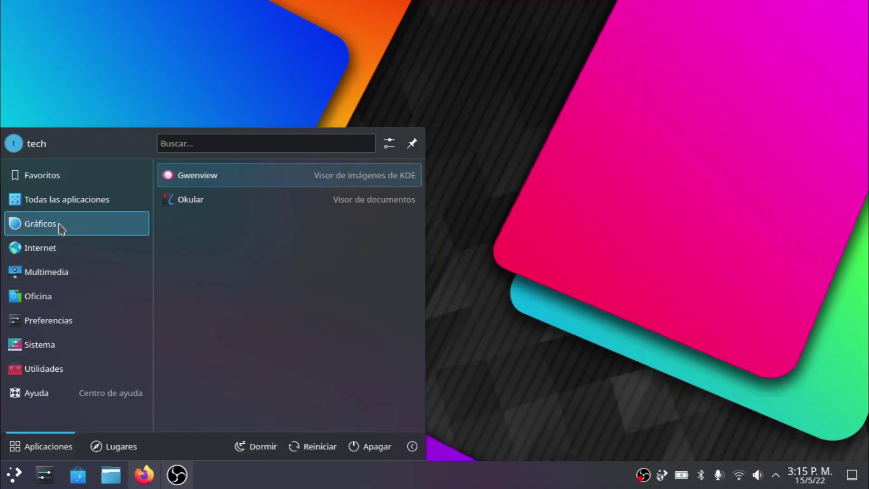
{"action": "mouse_move", "coordinate": [59, 188]}
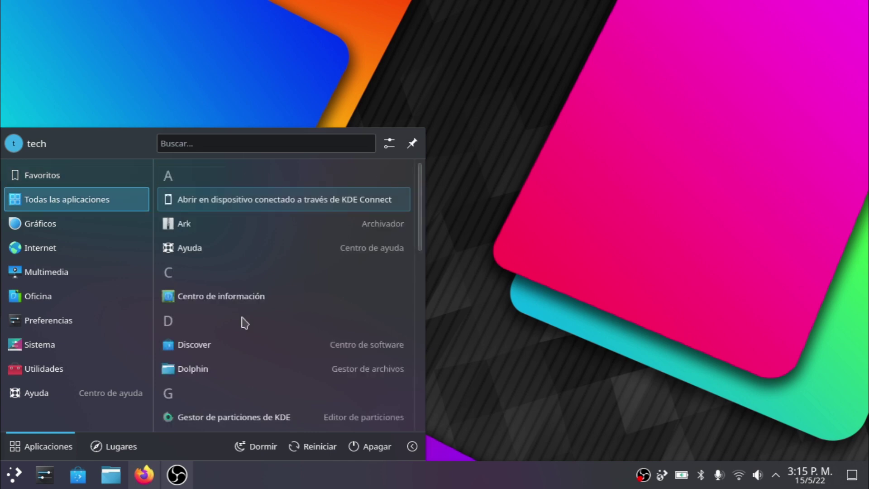
{"action": "left_click", "coordinate": [741, 421]}
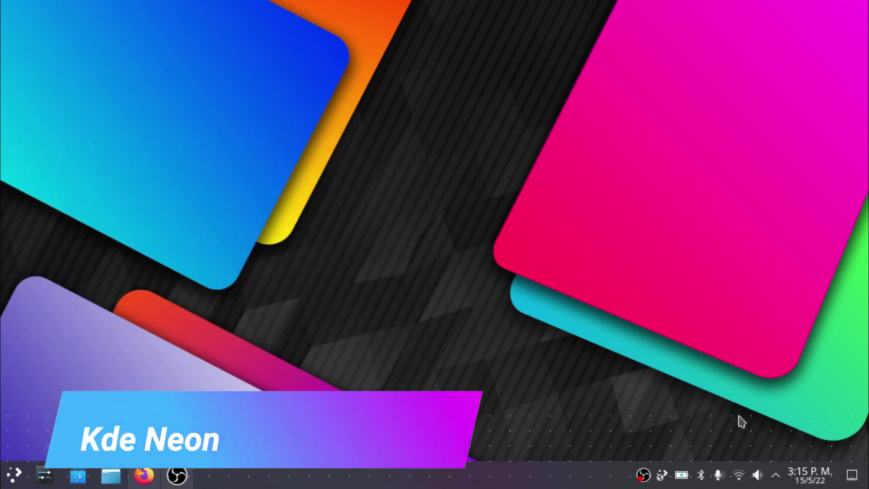
Capture the full screen with Spectacle, save it as a PNG in the Imágenes folder and close Spectacle.
{"action": "key", "text": "Print"}
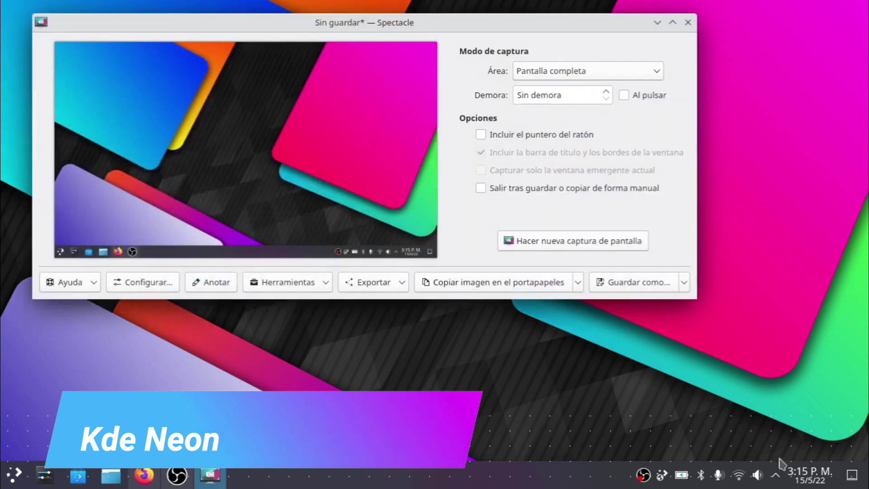
{"action": "left_click", "coordinate": [622, 289]}
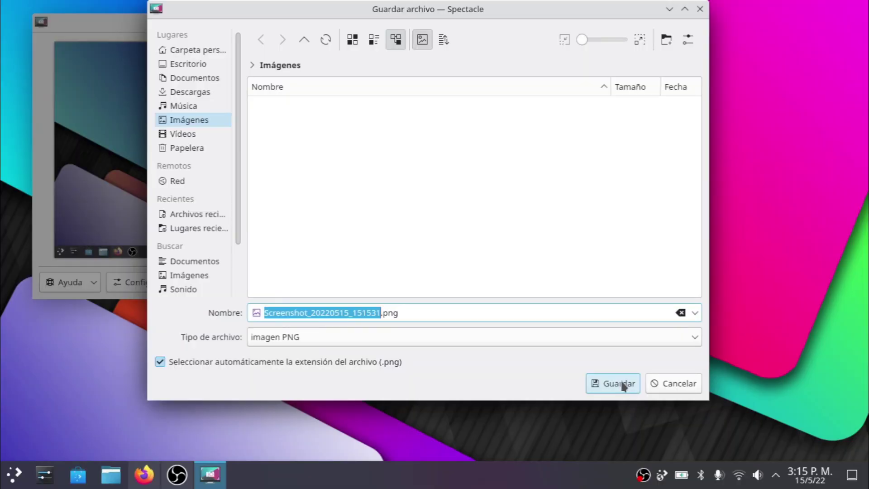
{"action": "left_click", "coordinate": [621, 380]}
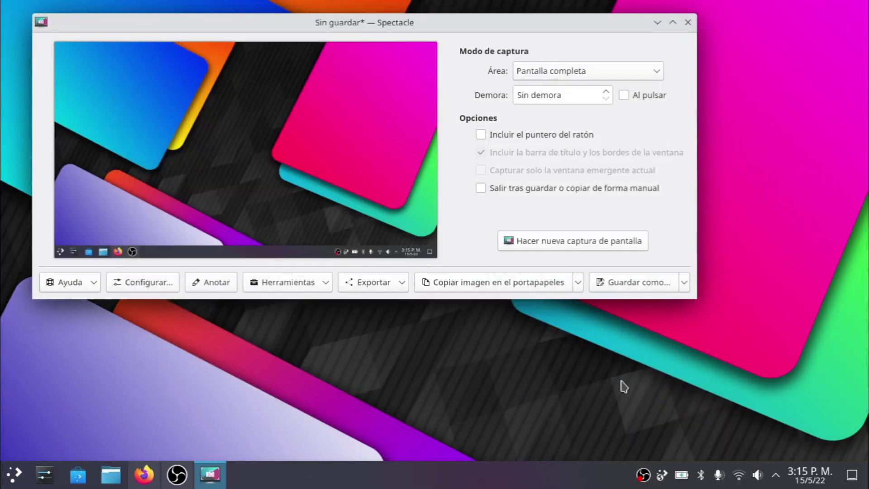
{"action": "left_click", "coordinate": [687, 23]}
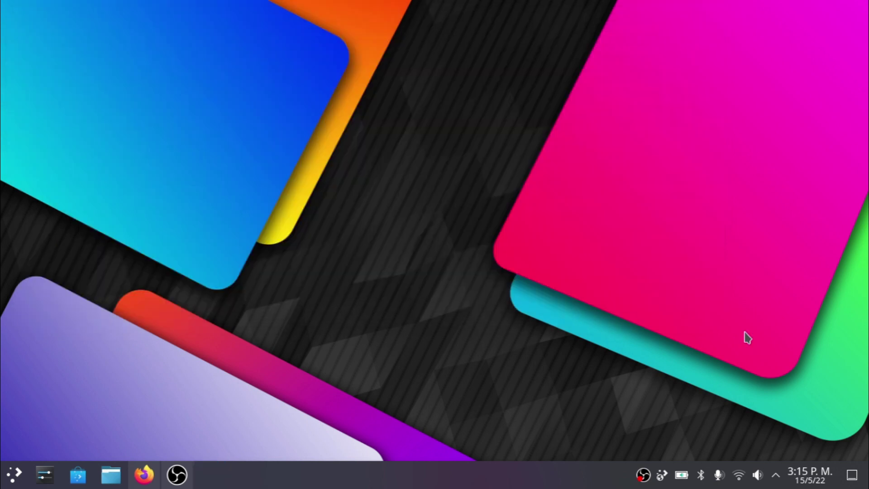
Check the desktop's monthly calendar and look through the full list of installed applications.
{"action": "left_click", "coordinate": [833, 481]}
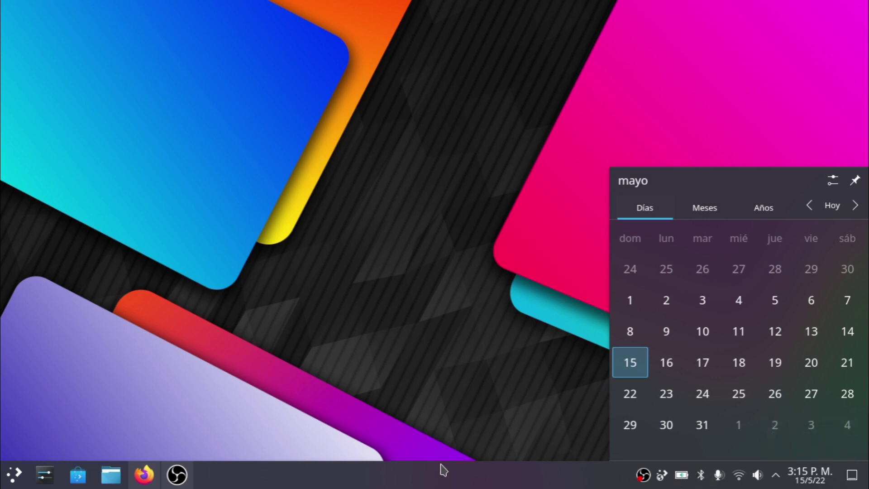
{"action": "left_click", "coordinate": [11, 478]}
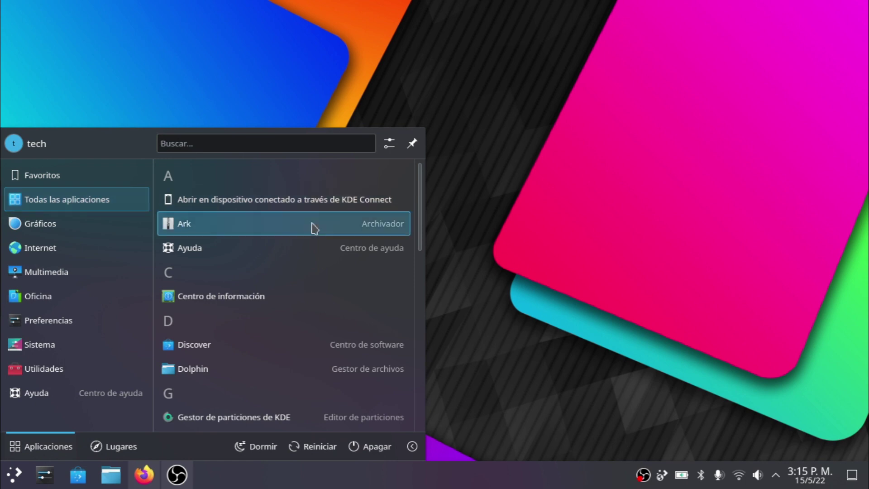
{"action": "scroll", "coordinate": [278, 342], "scroll_direction": "down", "scroll_amount": 5}
{"action": "scroll", "coordinate": [279, 343], "scroll_direction": "down", "scroll_amount": 6}
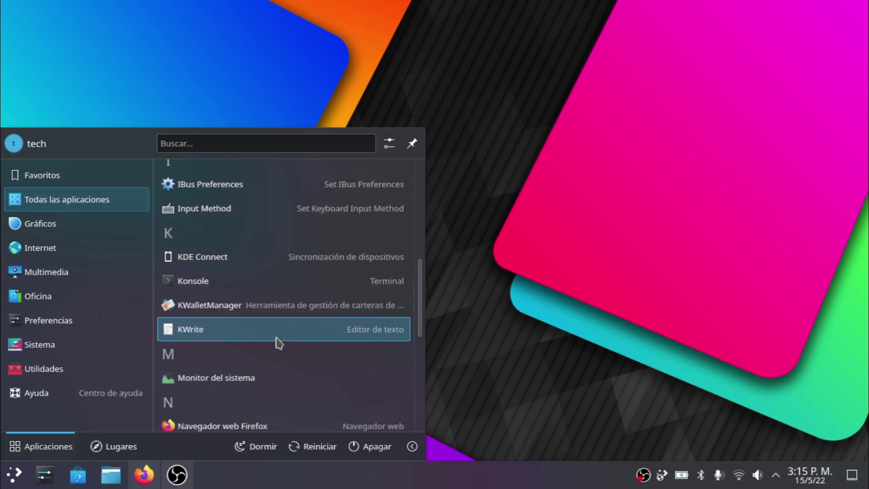
{"action": "scroll", "coordinate": [278, 343], "scroll_direction": "down", "scroll_amount": 2}
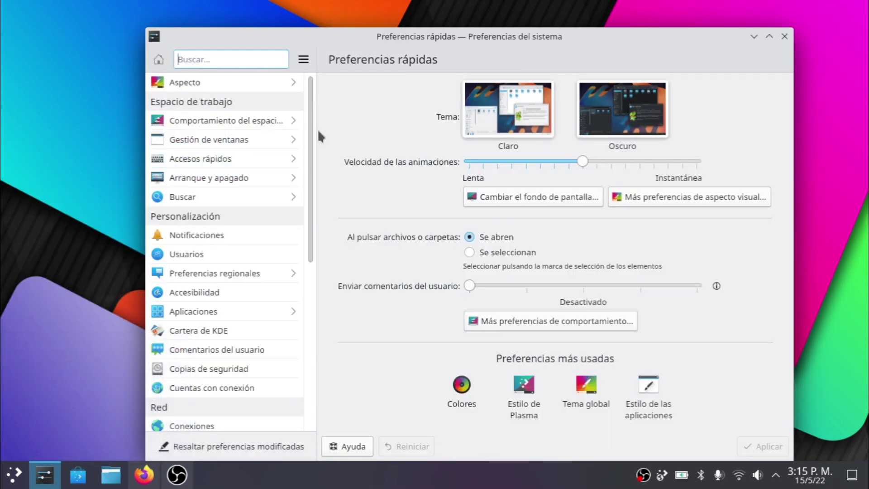
Apply the Brisa global theme in the appearance settings of the system preferences, and switch back to Brisa crepúsculo.
{"action": "scroll", "coordinate": [283, 319], "scroll_direction": "down", "scroll_amount": 2}
{"action": "scroll", "coordinate": [283, 319], "scroll_direction": "down", "scroll_amount": 7}
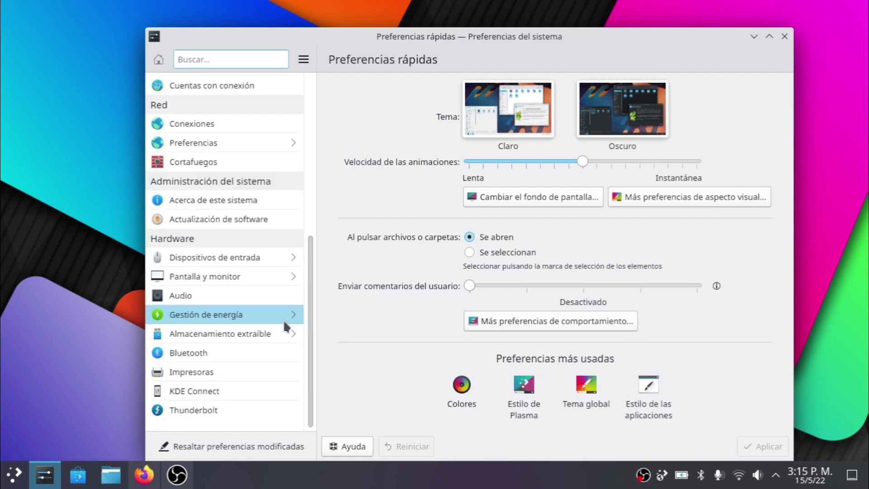
{"action": "scroll", "coordinate": [284, 319], "scroll_direction": "up", "scroll_amount": 9}
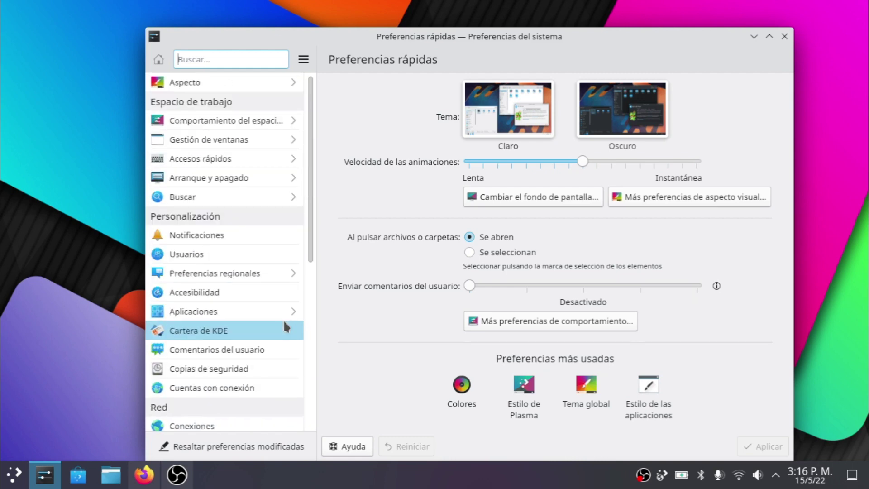
{"action": "left_click", "coordinate": [254, 79]}
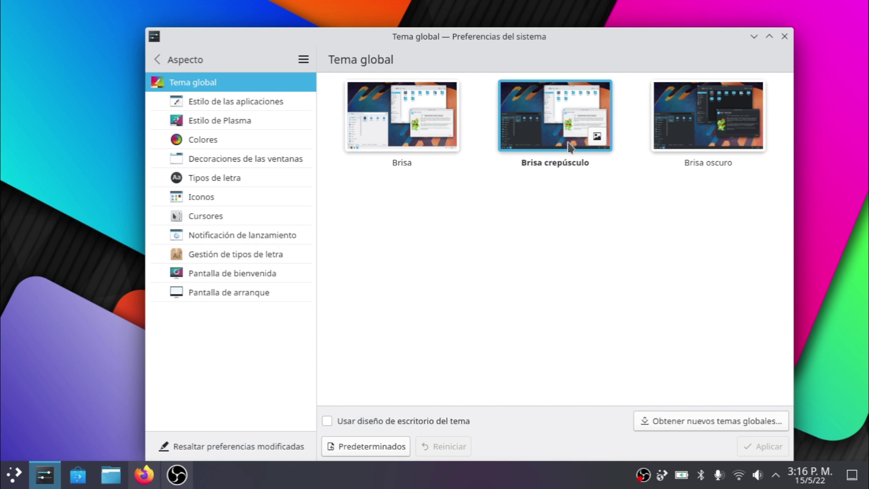
{"action": "left_click", "coordinate": [423, 132]}
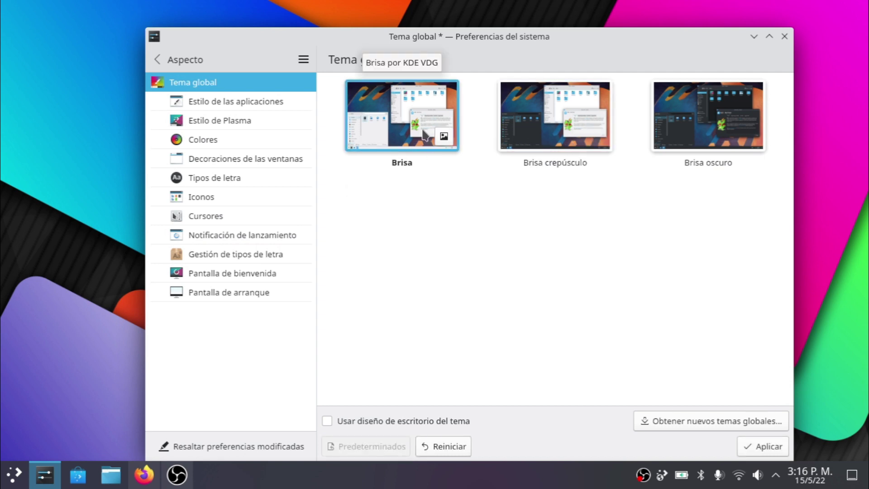
{"action": "left_click", "coordinate": [764, 448]}
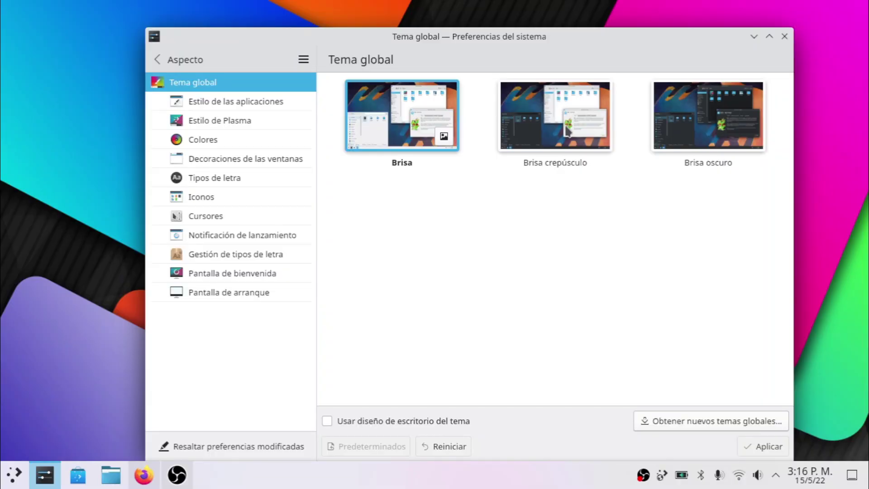
{"action": "left_click", "coordinate": [567, 131]}
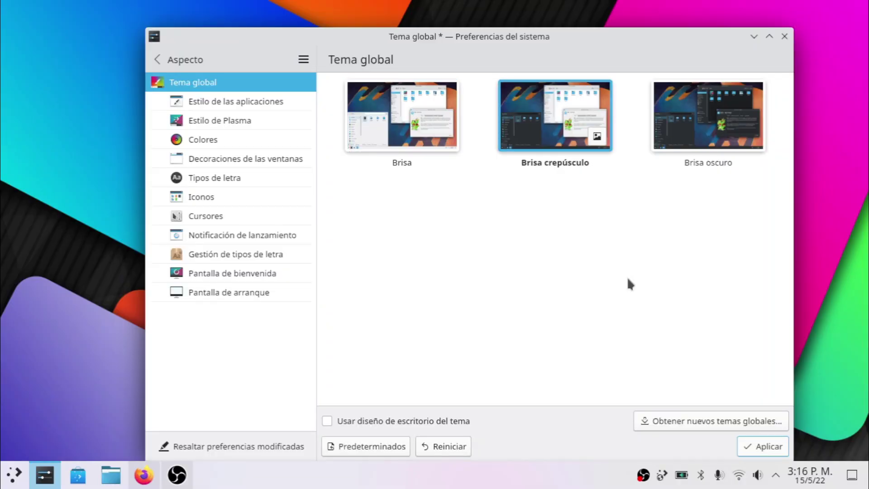
{"action": "left_click", "coordinate": [770, 447]}
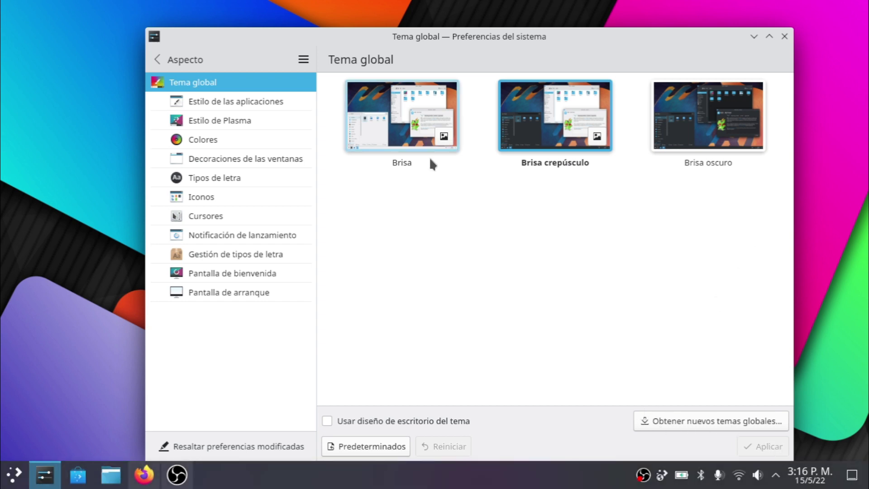
Examine the appearance settings for application style, Plasma style, colours and window decorations.
{"action": "left_click", "coordinate": [231, 97]}
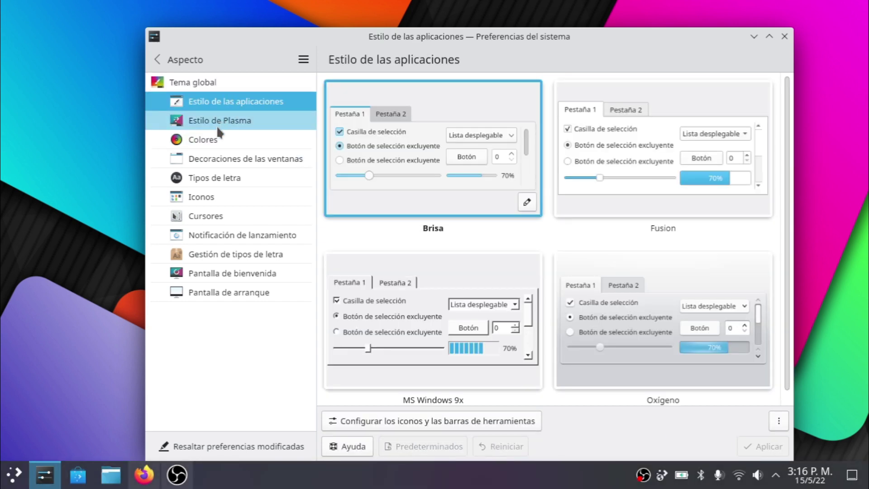
{"action": "left_click", "coordinate": [217, 123]}
{"action": "left_click", "coordinate": [205, 144]}
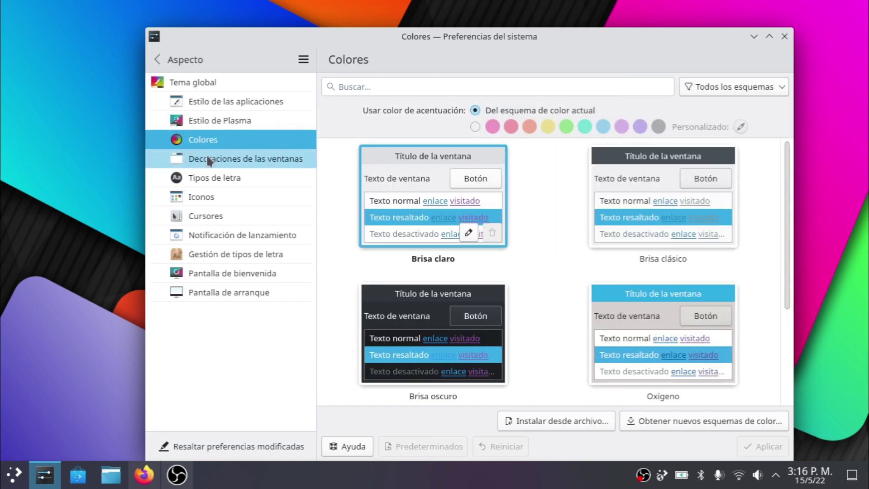
{"action": "left_click", "coordinate": [208, 166]}
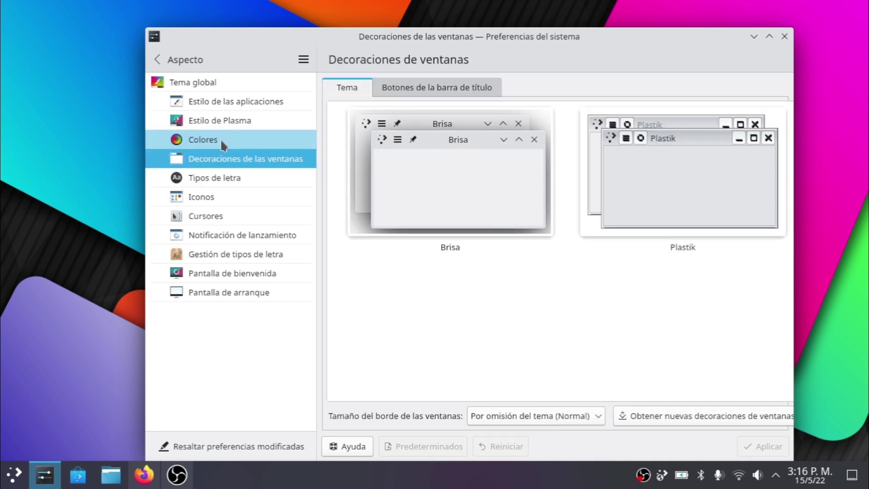
{"action": "left_click", "coordinate": [221, 140]}
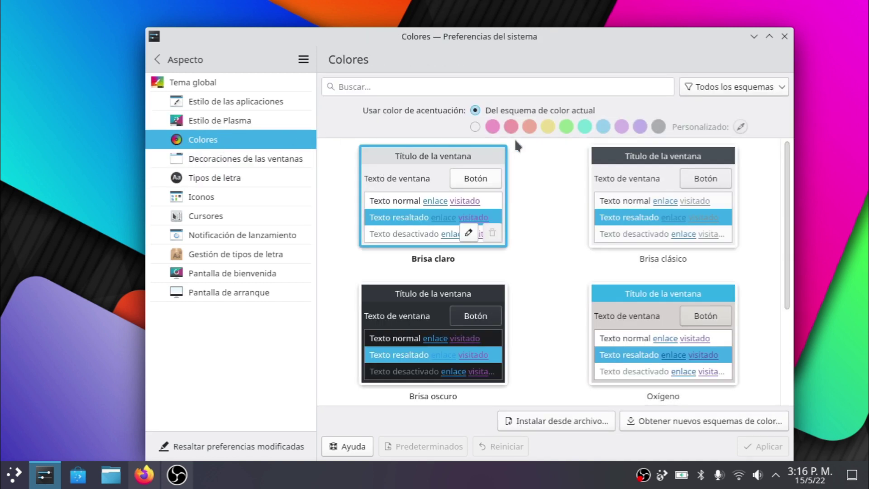
{"action": "left_click", "coordinate": [268, 160]}
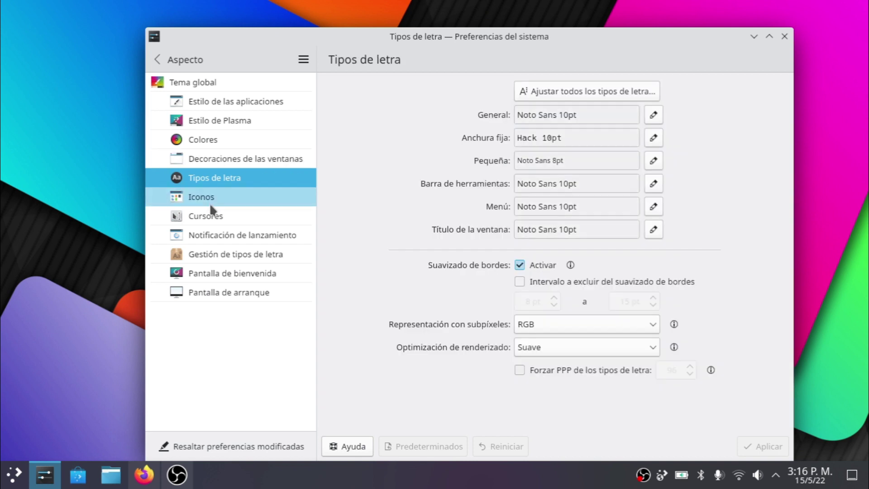
Examine the appearance settings for icons, cursors, launch feedback, welcome screen, font management and boot screen.
{"action": "left_click", "coordinate": [210, 203]}
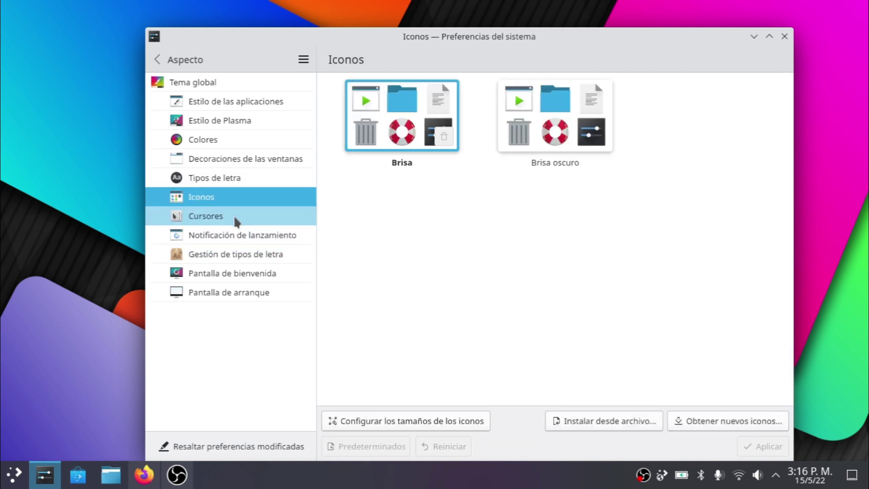
{"action": "left_click", "coordinate": [234, 218]}
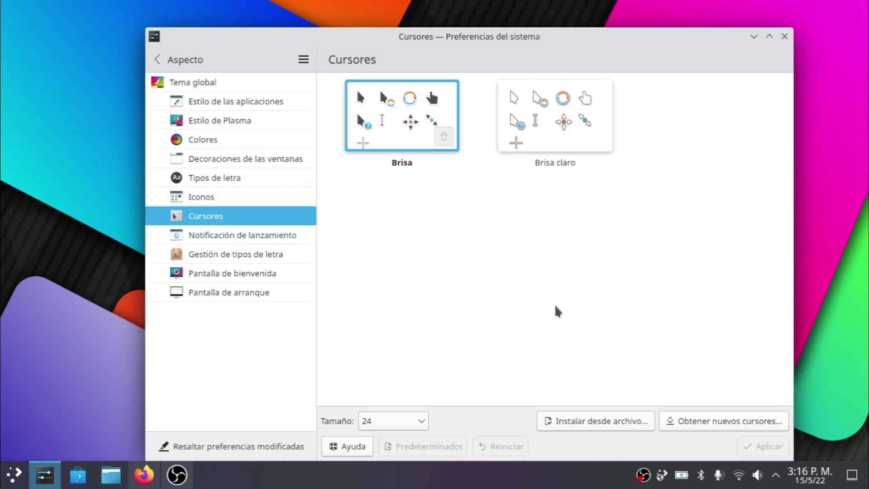
{"action": "left_click", "coordinate": [247, 238]}
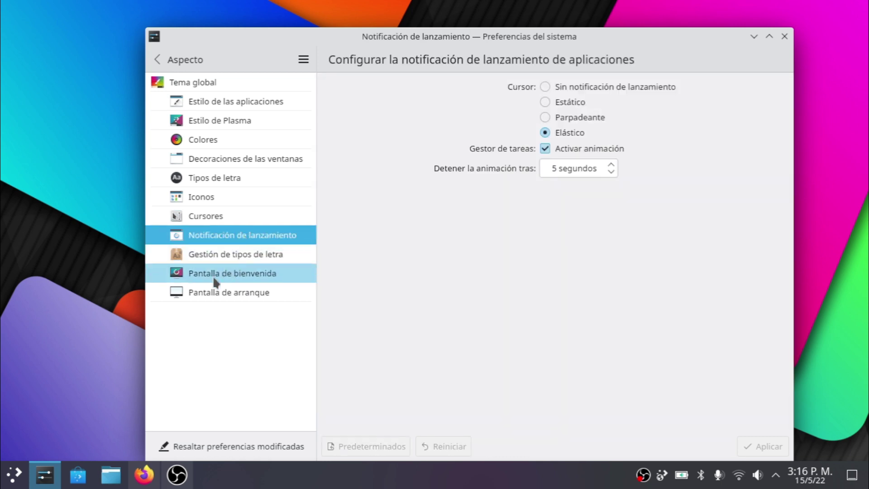
{"action": "left_click", "coordinate": [215, 280]}
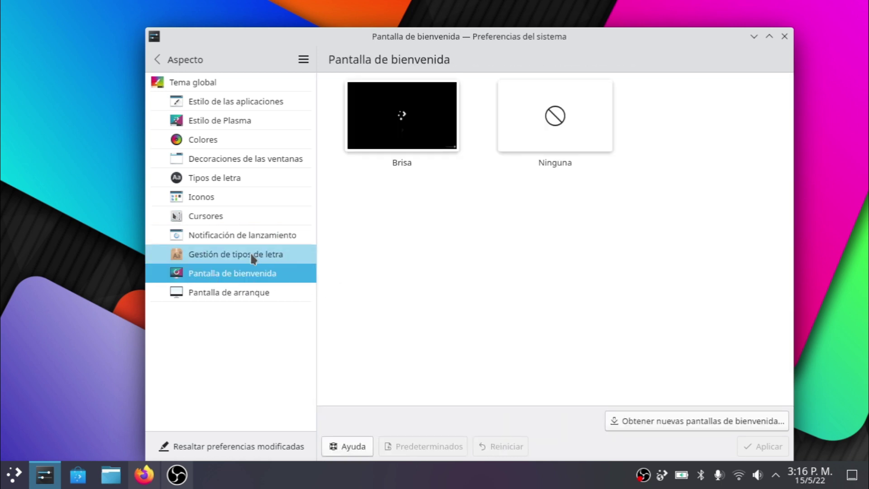
{"action": "left_click", "coordinate": [241, 253]}
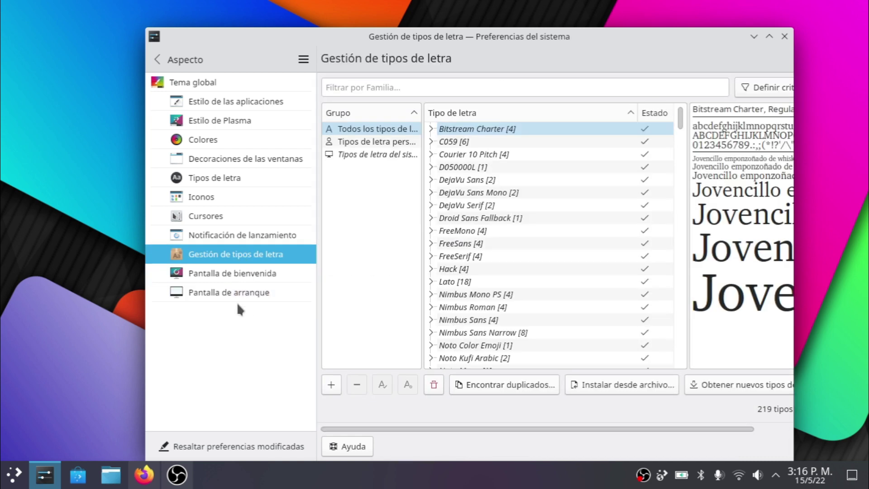
{"action": "left_click", "coordinate": [233, 293]}
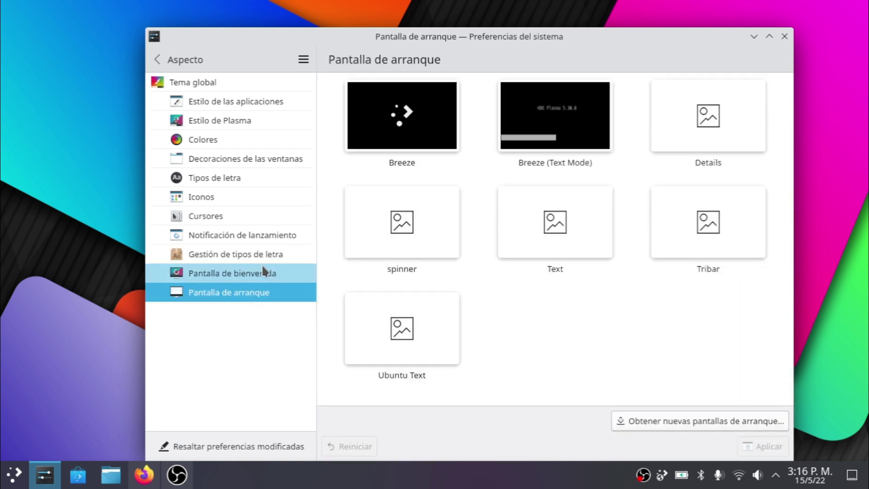
Examine the general behaviour settings of the workspace and return to the main list of preferences.
{"action": "left_click", "coordinate": [176, 62]}
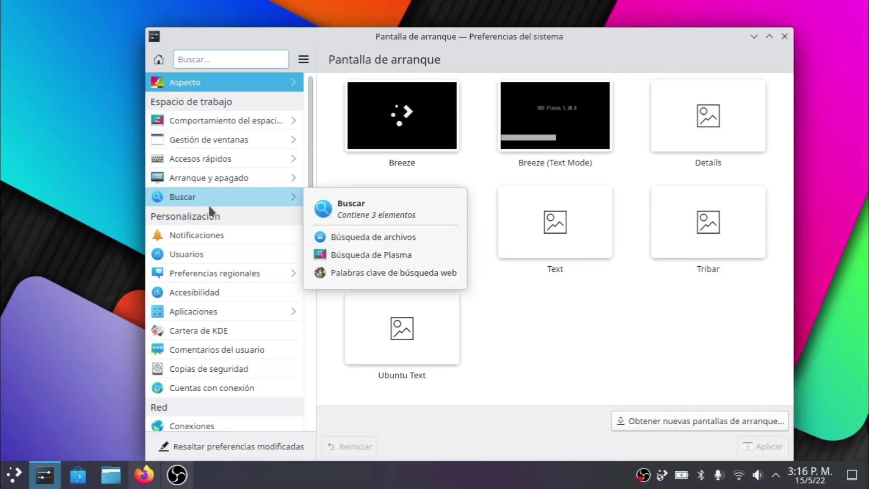
{"action": "left_click", "coordinate": [250, 126]}
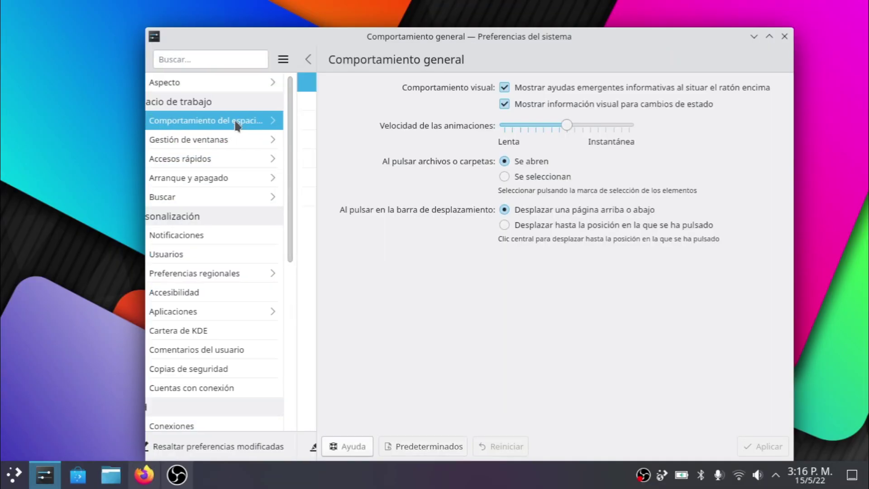
{"action": "left_click", "coordinate": [162, 51]}
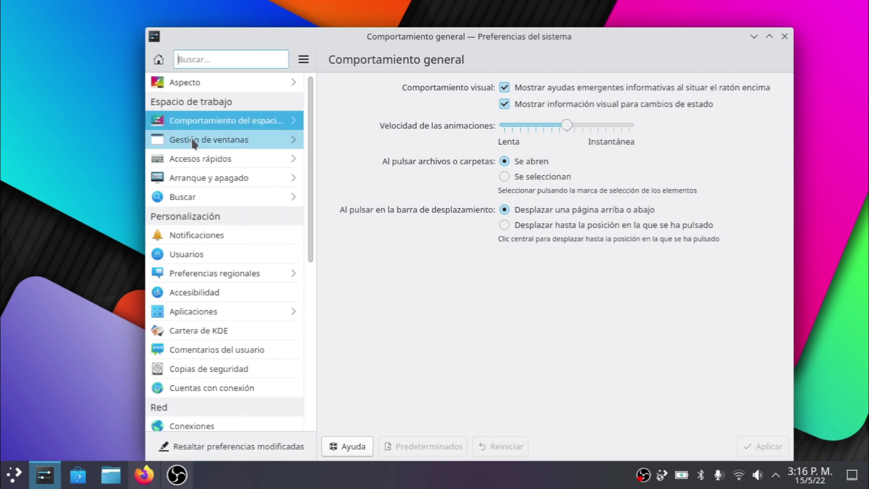
Display the network connections settings in the Red category of the system preferences.
{"action": "scroll", "coordinate": [198, 244], "scroll_direction": "down", "scroll_amount": 5}
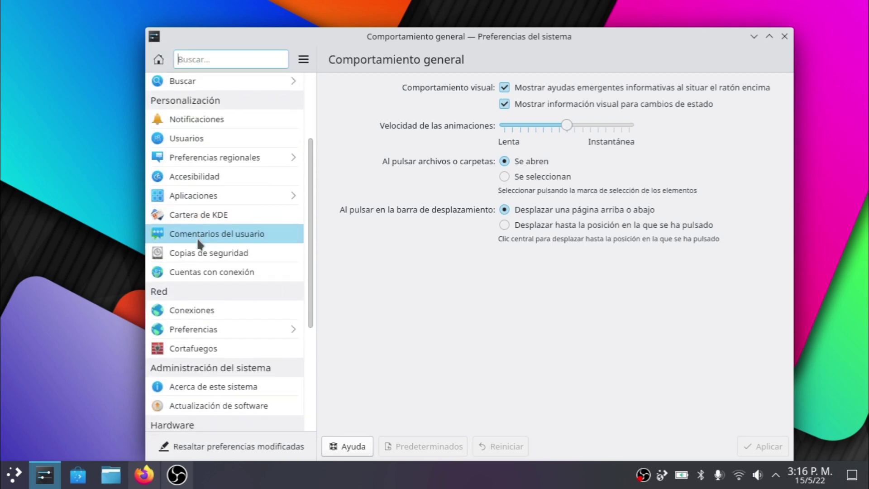
{"action": "scroll", "coordinate": [198, 243], "scroll_direction": "down", "scroll_amount": 1}
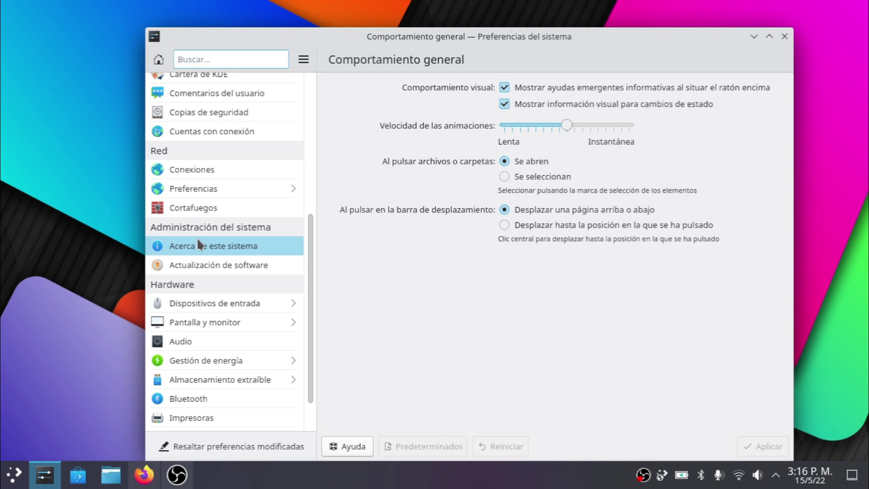
{"action": "left_click", "coordinate": [185, 176]}
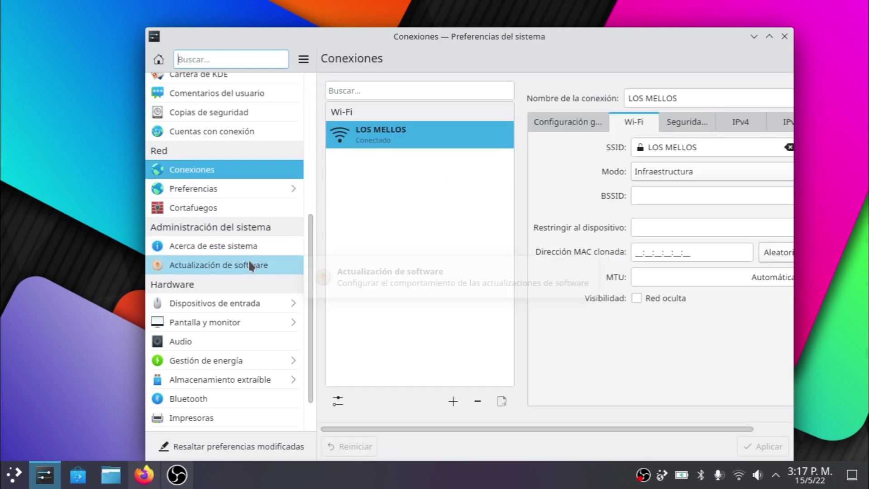
Examine the keyboard settings and the energy saving, activity power and advanced power settings in the Hardware category.
{"action": "left_click", "coordinate": [207, 304]}
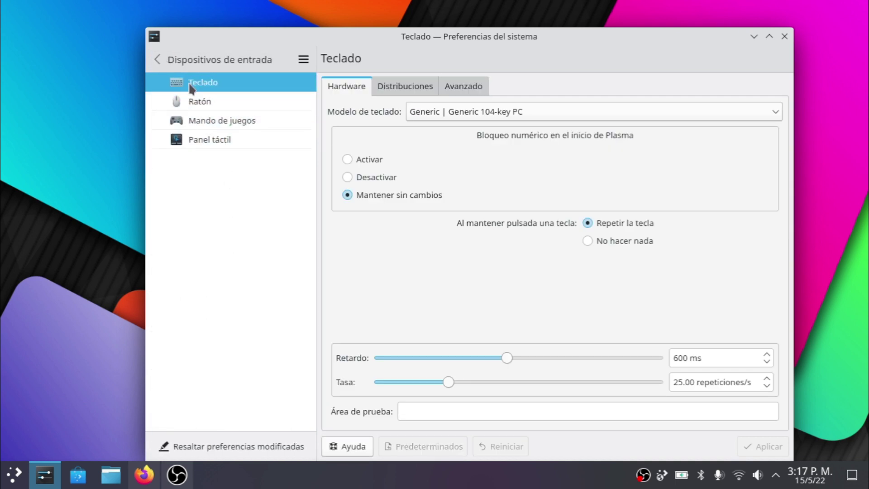
{"action": "left_click", "coordinate": [163, 57]}
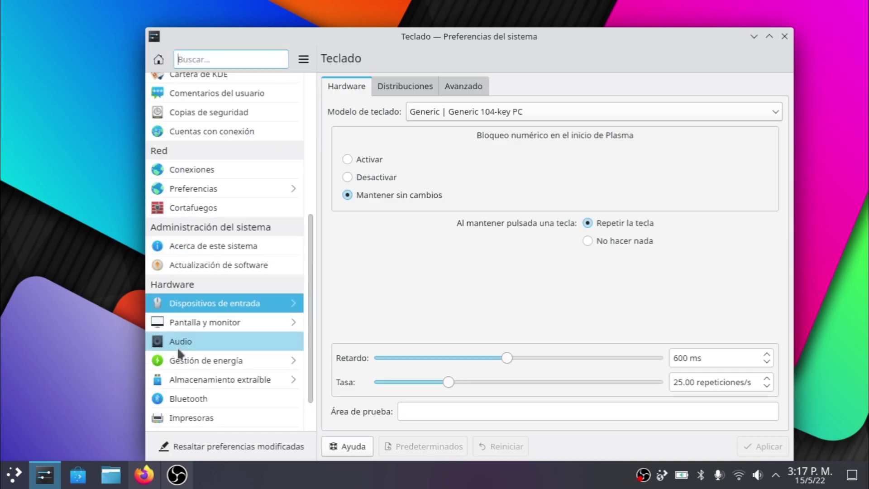
{"action": "left_click", "coordinate": [178, 367]}
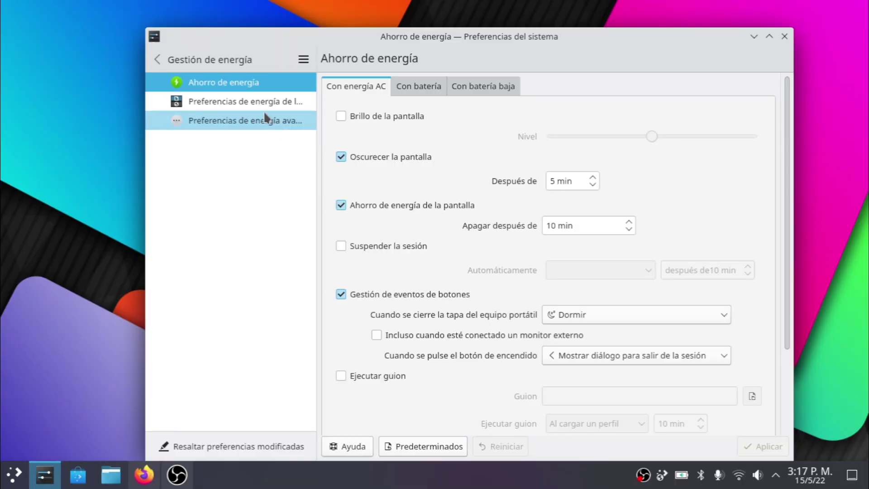
{"action": "left_click", "coordinate": [246, 104]}
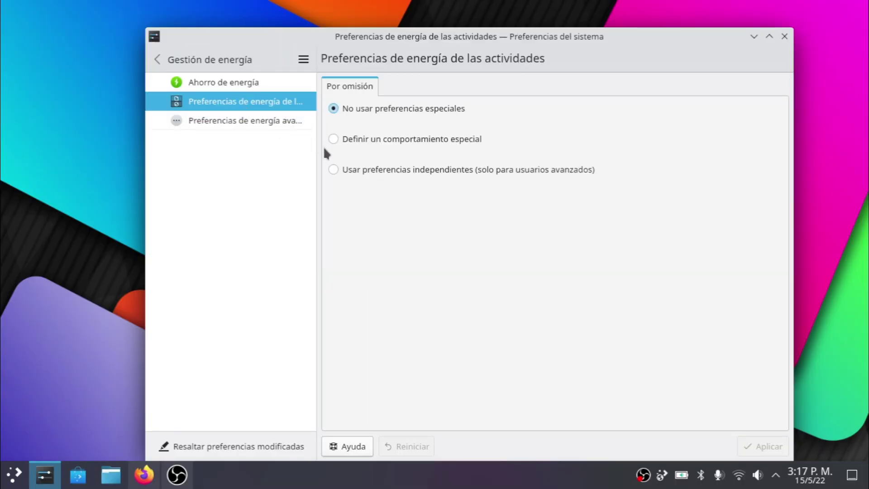
{"action": "left_click", "coordinate": [257, 121]}
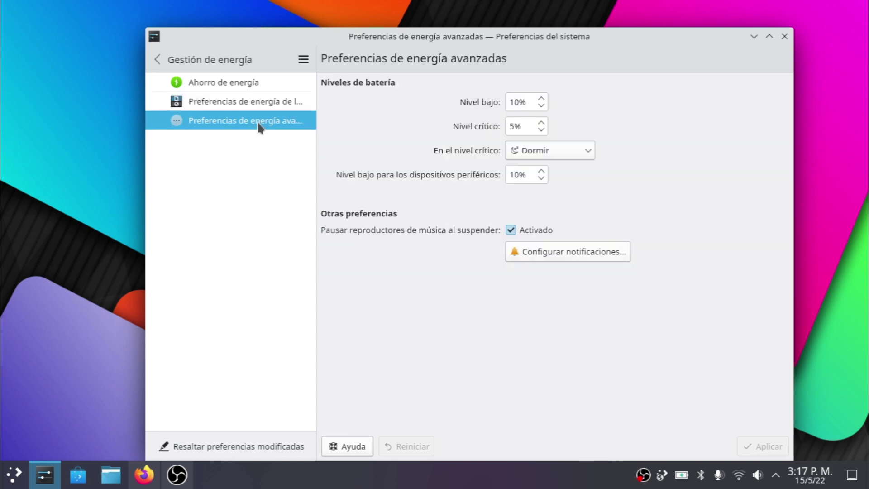
{"action": "left_click", "coordinate": [152, 64]}
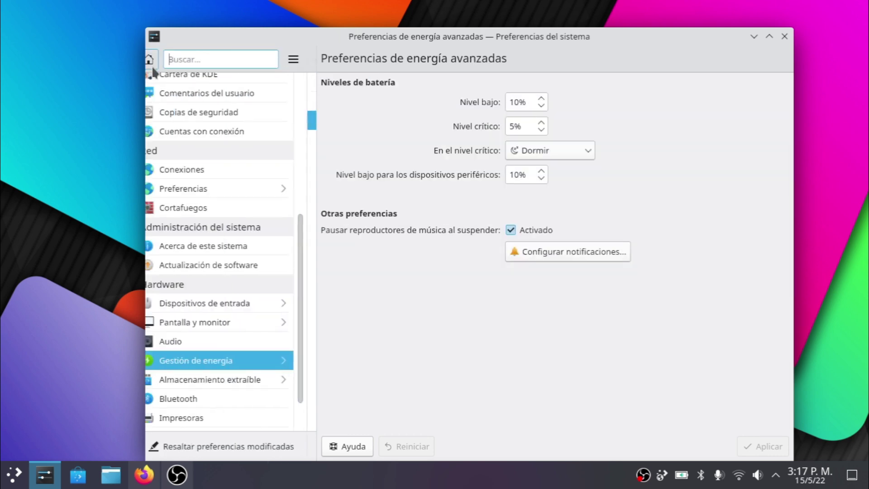
Look over the remaining Hardware categories in the preferences list and close the system preferences.
{"action": "scroll", "coordinate": [163, 408], "scroll_direction": "up", "scroll_amount": 3}
{"action": "scroll", "coordinate": [162, 405], "scroll_direction": "down", "scroll_amount": 5}
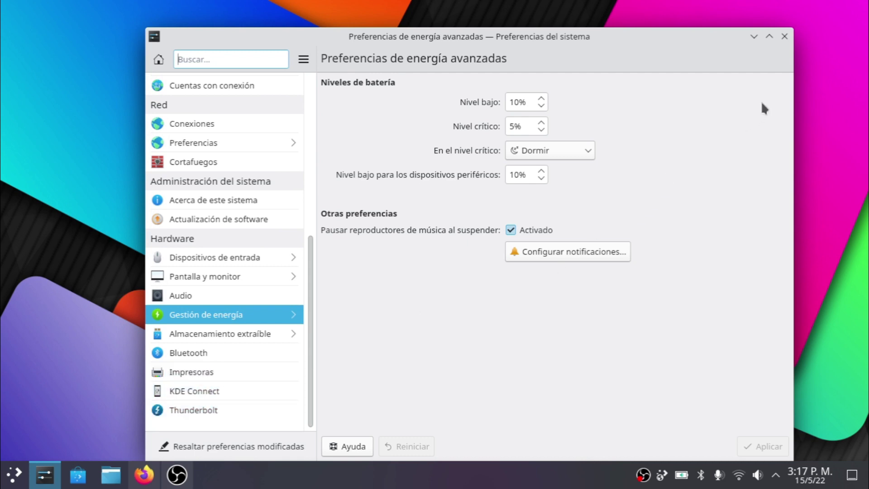
{"action": "left_click", "coordinate": [784, 37]}
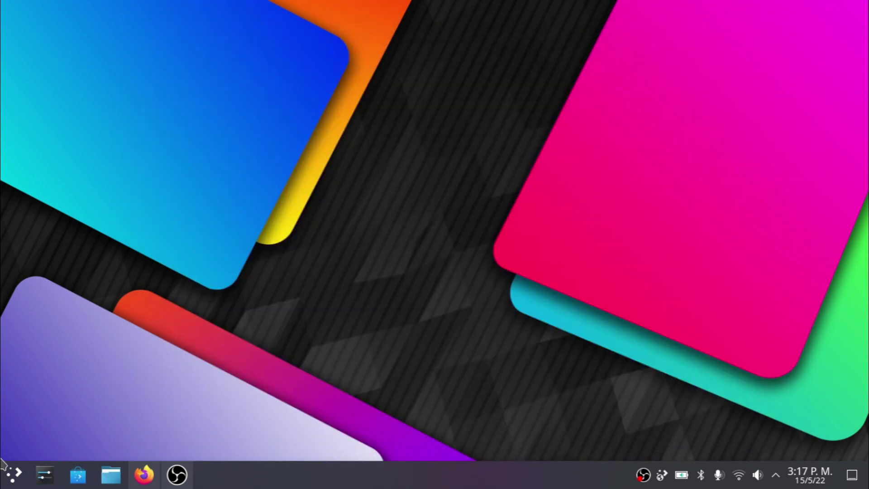
Find the system monitor by searching for "moni", examine memory, disk and CPU usage on its summary page, and close it.
{"action": "left_click", "coordinate": [2, 461]}
{"action": "type", "text": "mo"}
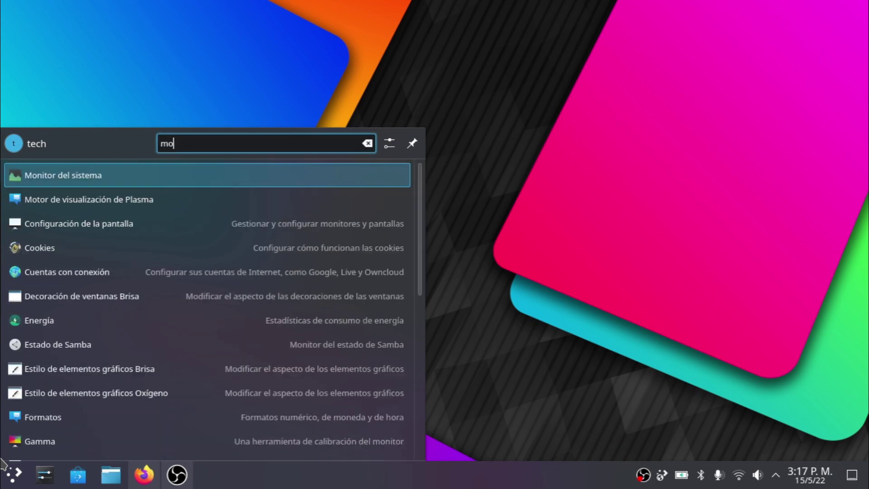
{"action": "type", "text": "ni"}
{"action": "key", "text": "Return"}
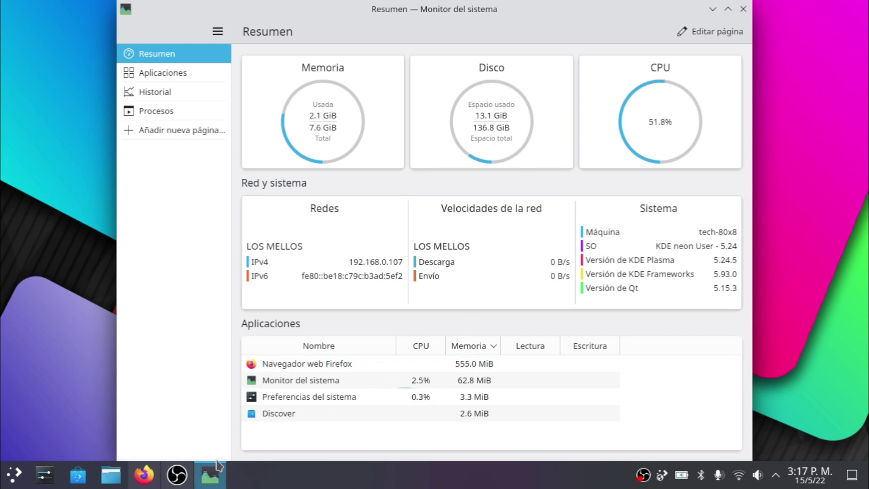
{"action": "mouse_move", "coordinate": [184, 476]}
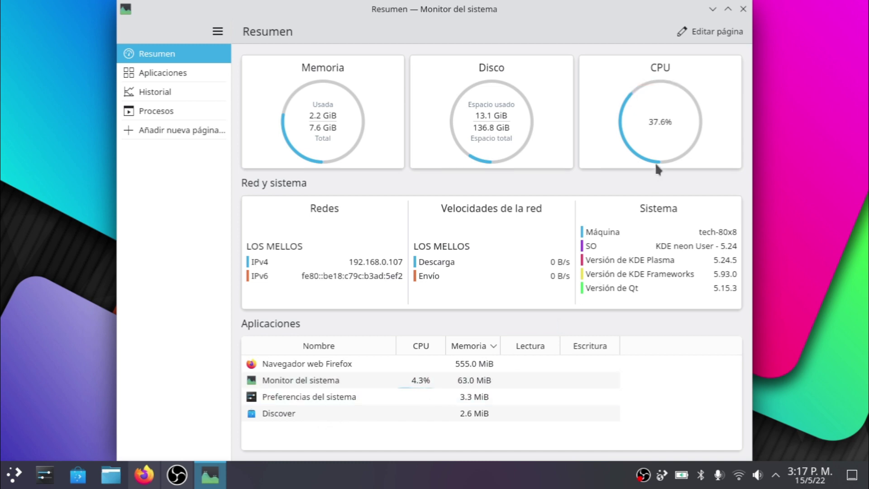
{"action": "left_click", "coordinate": [744, 9]}
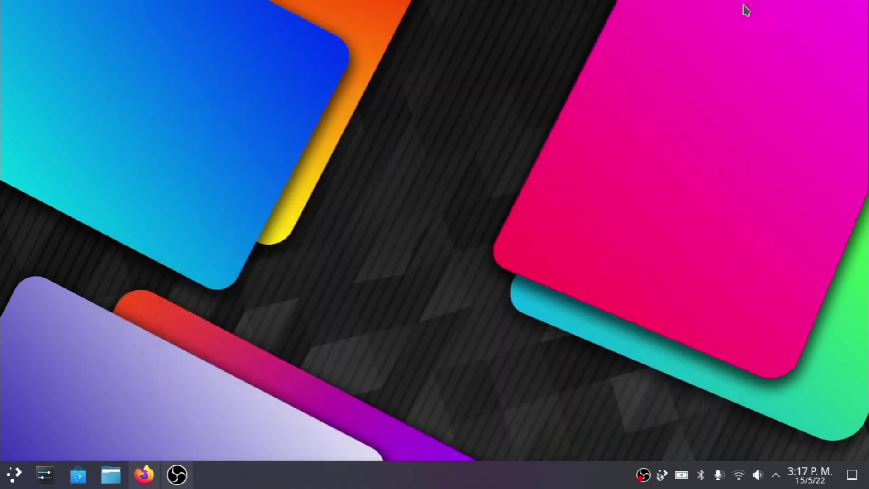
Switch to OBS, decline exiting the program and minimise its window.
{"action": "key", "text": "alt+Tab"}
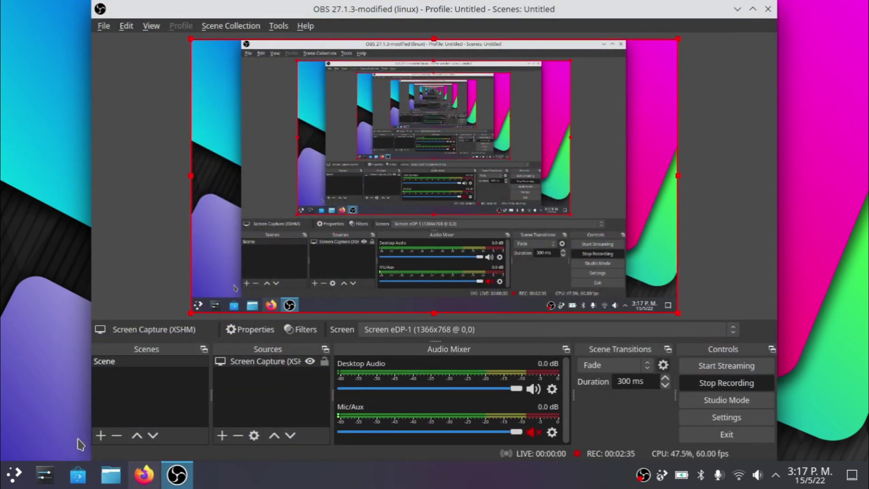
{"action": "left_click", "coordinate": [769, 10]}
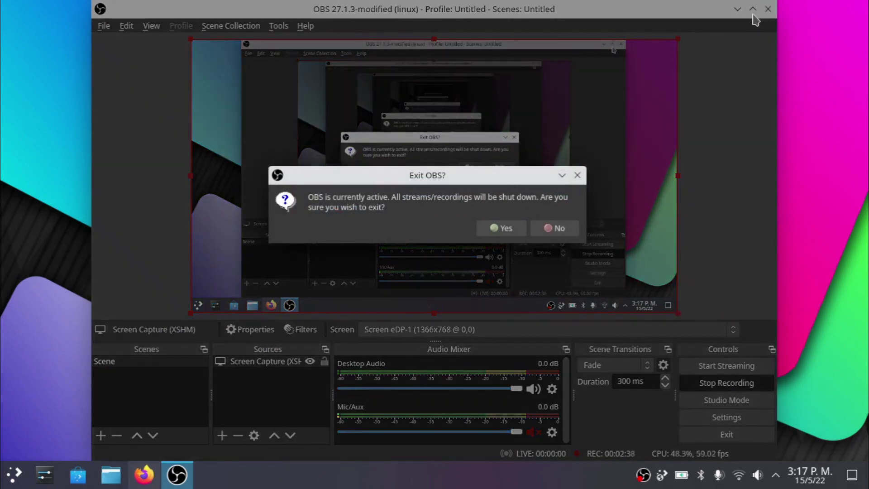
{"action": "left_click", "coordinate": [577, 176]}
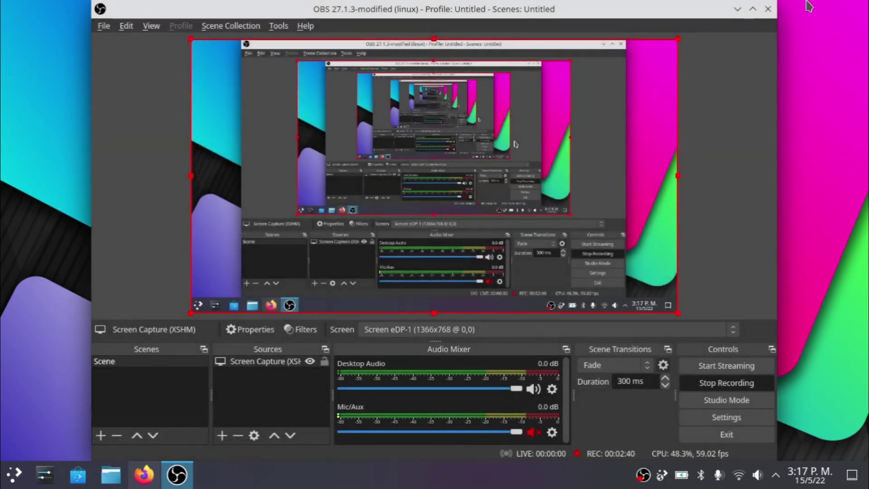
{"action": "left_click", "coordinate": [739, 10]}
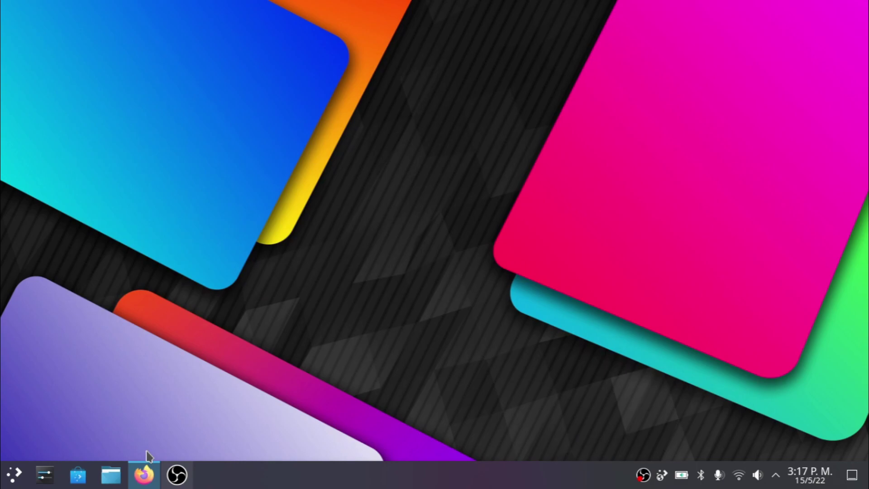
Switch to Firefox, load YouTube in a new tab, and add another blank tab while staying on YouTube.
{"action": "left_click", "coordinate": [144, 475]}
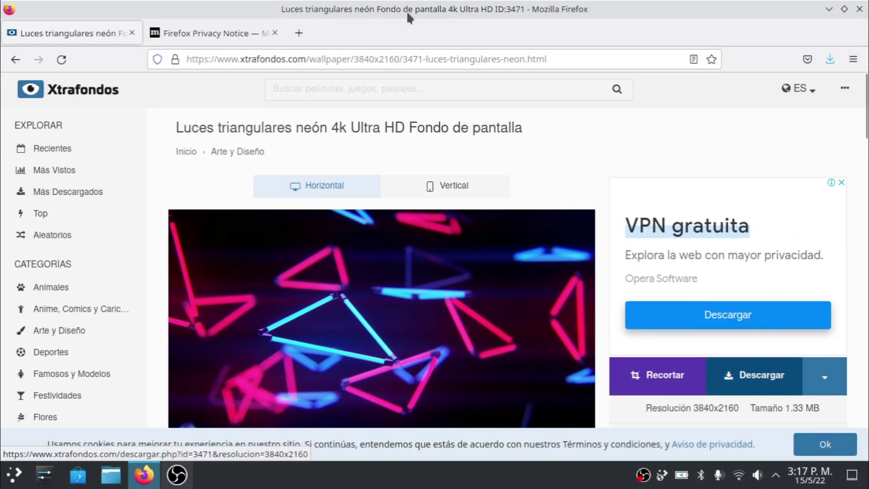
{"action": "left_click", "coordinate": [299, 33]}
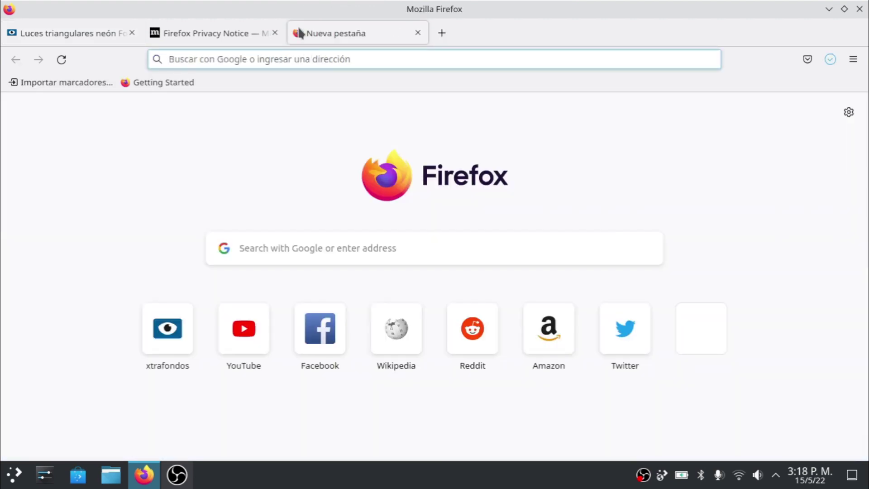
{"action": "left_click", "coordinate": [244, 329]}
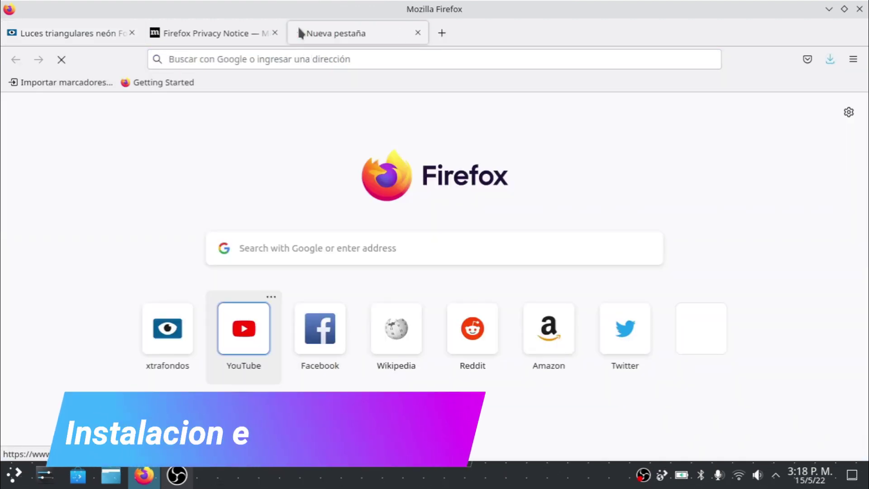
{"action": "left_click", "coordinate": [442, 23]}
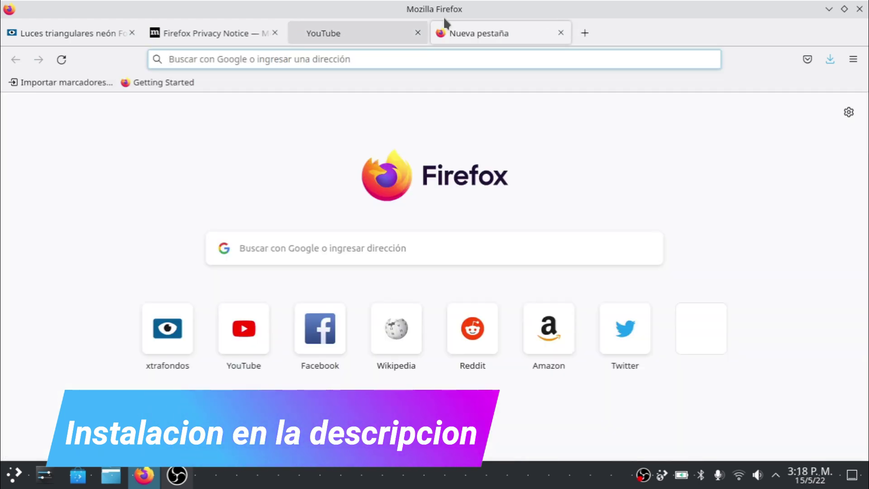
{"action": "key", "text": "ctrl+Page_Up"}
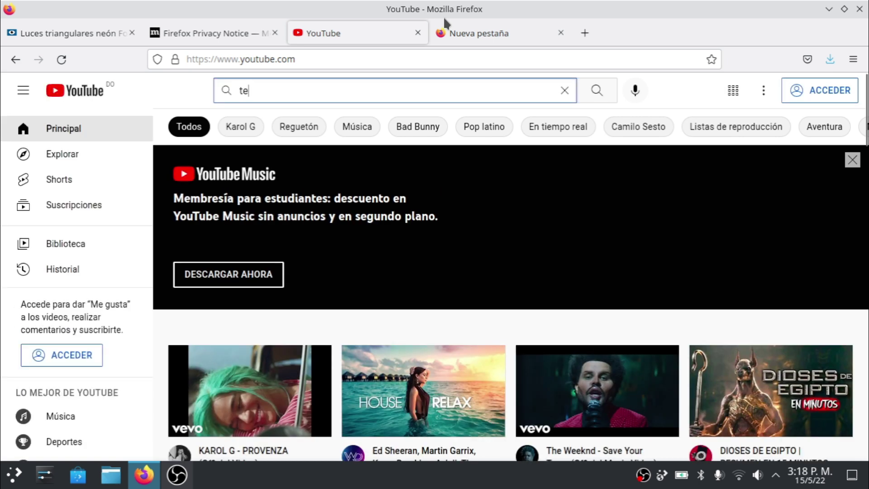
Search YouTube for "tech review" using the matching search suggestion.
{"action": "type", "text": "ch re"}
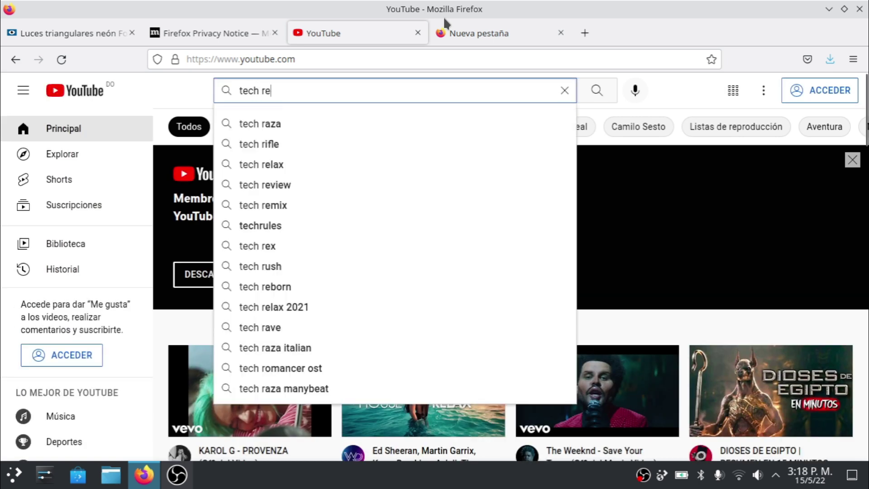
{"action": "key", "text": "Down"}
{"action": "key", "text": "Down"}
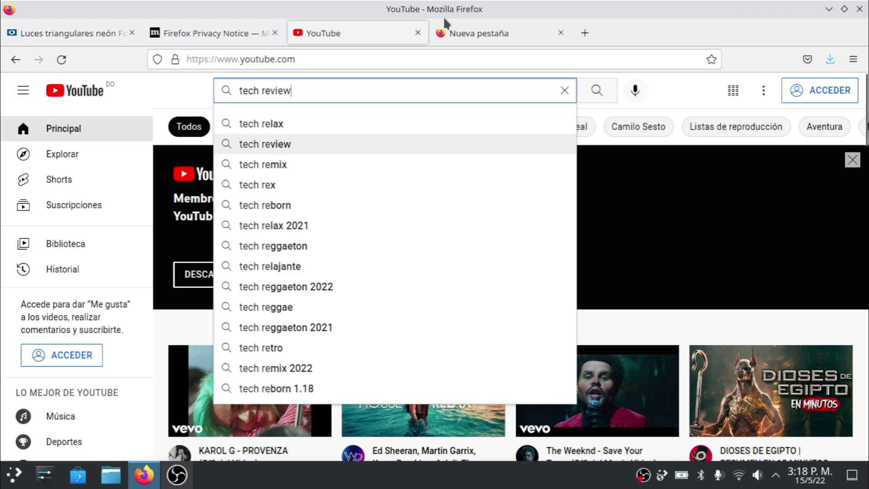
{"action": "key", "text": "Return"}
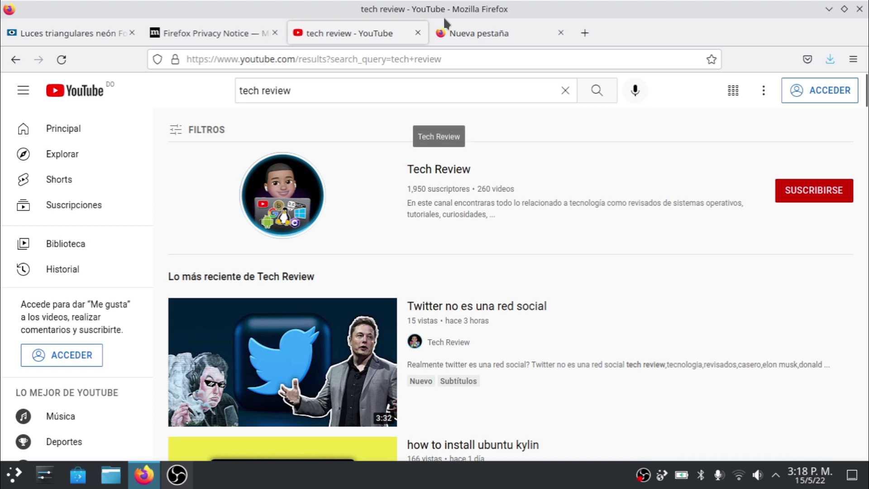
Look through the YouTube search results and return to the channel entry at the start of the list.
{"action": "key", "text": "Page_Down"}
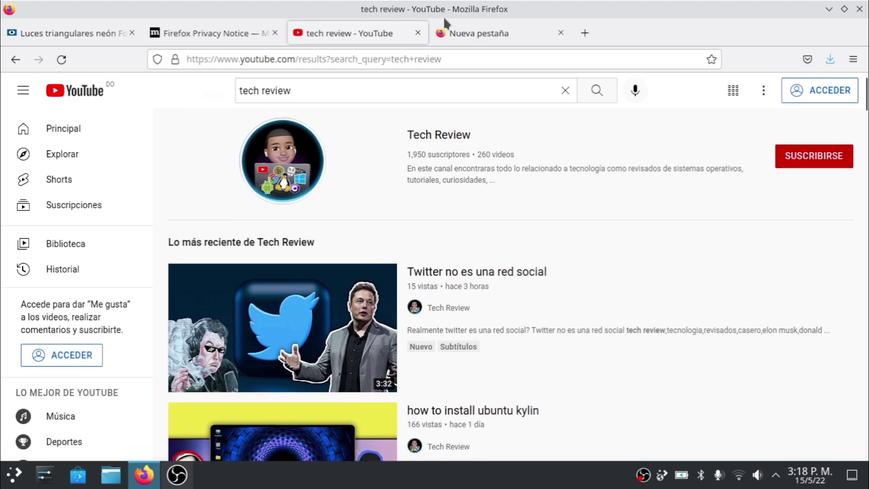
{"action": "key", "text": "Down"}
{"action": "key", "text": "Down"}
{"action": "key", "text": "Down"}
{"action": "key", "text": "Down"}
{"action": "key", "text": "Down"}
{"action": "key", "text": "Down"}
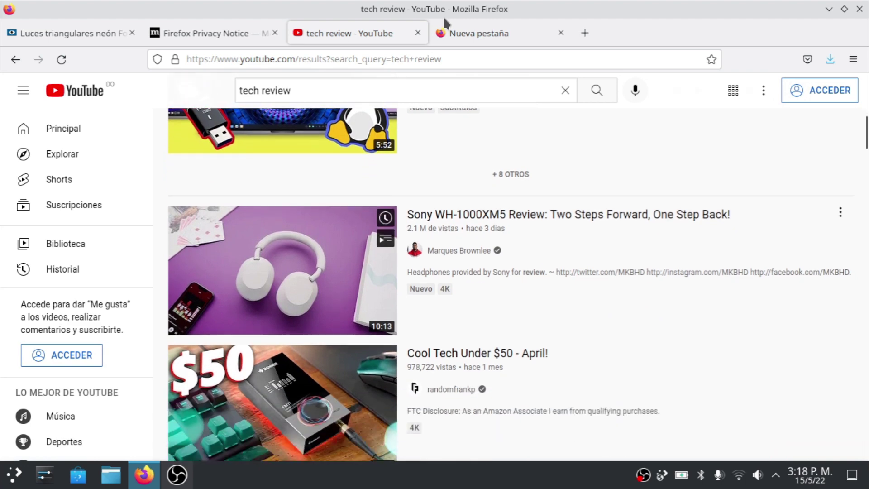
{"action": "key", "text": "Page_Up"}
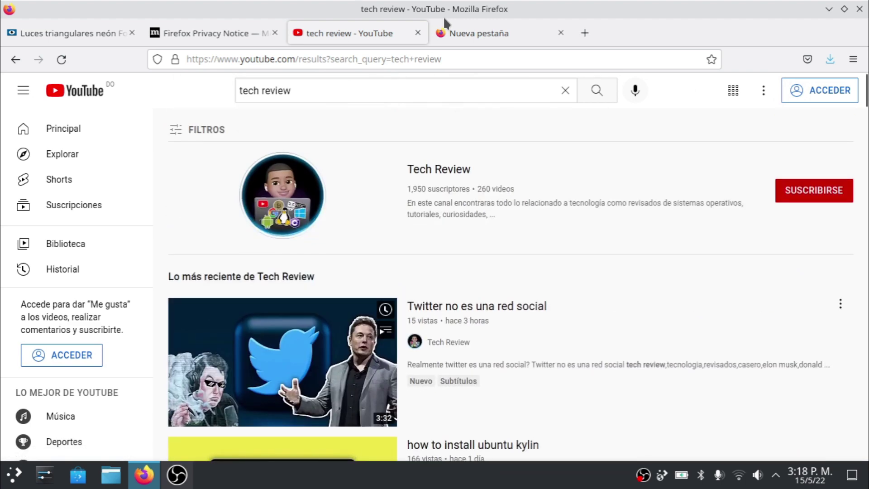
Open the Tech Review channel from the search results and display its Videos page.
{"action": "key", "text": "shift+Tab"}
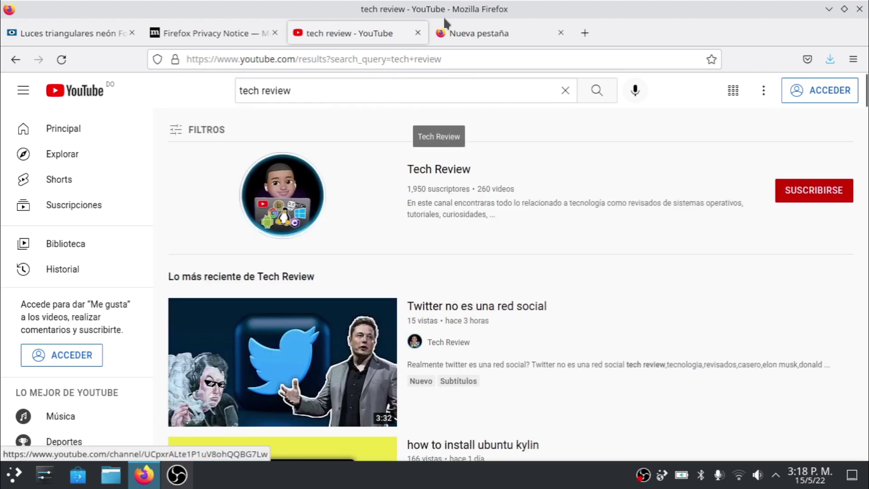
{"action": "key", "text": "Return"}
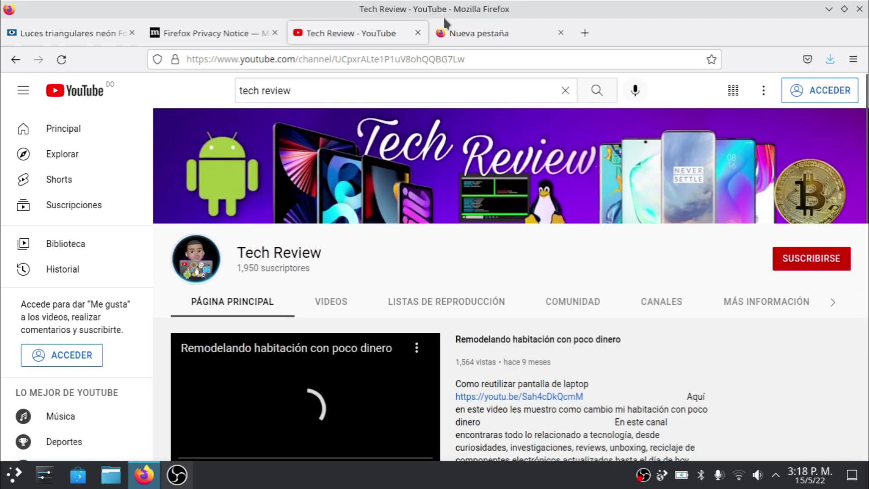
{"action": "key", "text": "Return"}
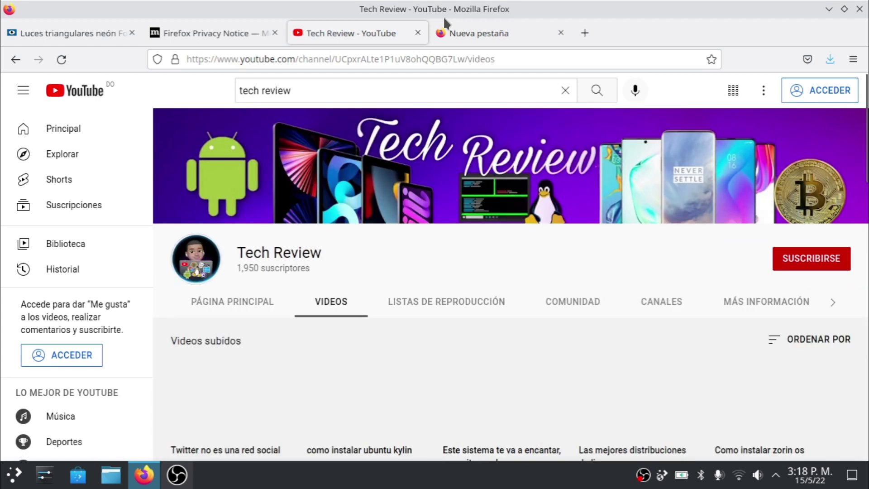
Browse the channel's uploaded videos and return to the beginning of the page.
{"action": "key", "text": "Tab"}
{"action": "key", "text": "Tab"}
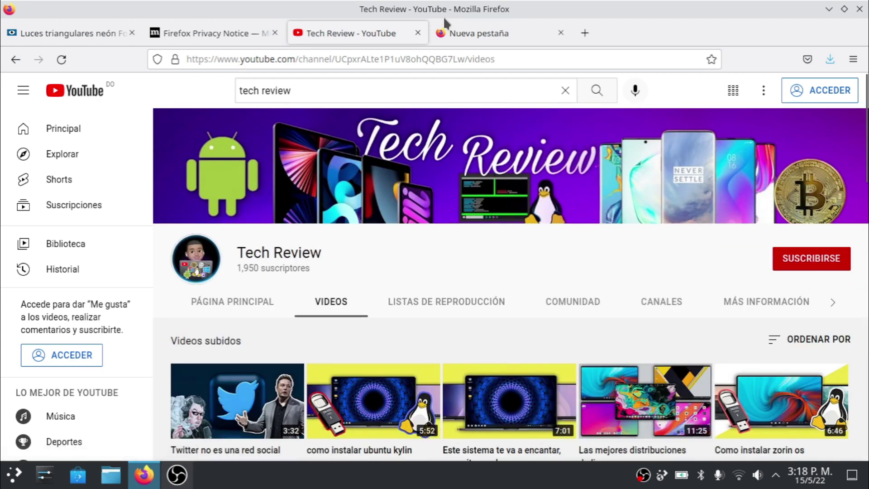
{"action": "key", "text": "Tab"}
{"action": "key", "text": "Tab"}
{"action": "key", "text": "Tab"}
{"action": "key", "text": "Tab"}
{"action": "key", "text": "Tab"}
{"action": "key", "text": "Tab"}
{"action": "key", "text": "Tab"}
{"action": "key", "text": "Tab"}
{"action": "key", "text": "Tab"}
{"action": "key", "text": "Tab"}
{"action": "key", "text": "Tab"}
{"action": "key", "text": "Tab"}
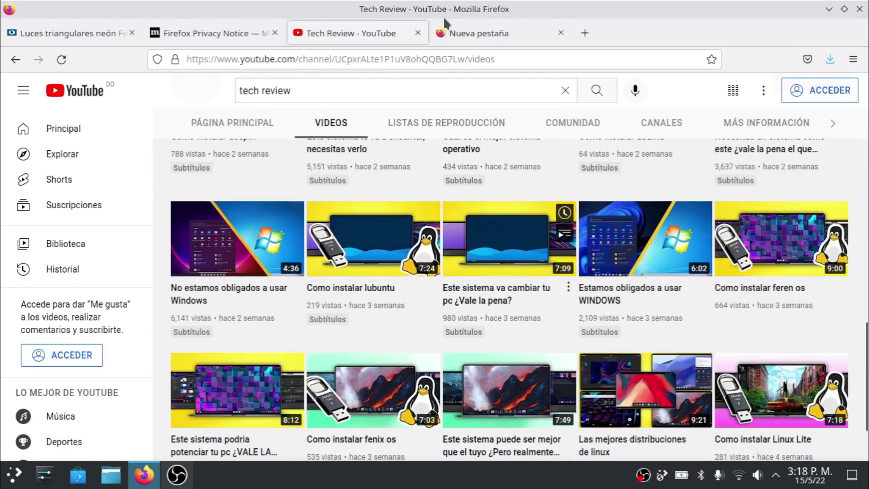
{"action": "key", "text": "Home"}
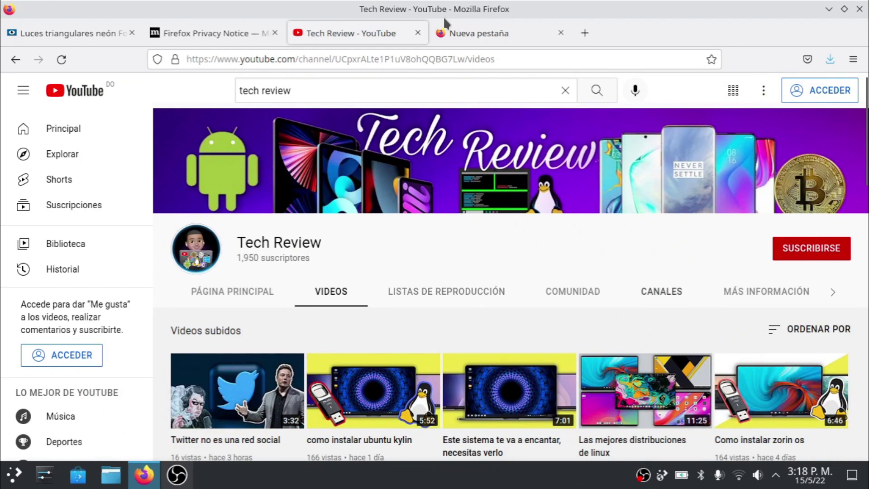
Display the channel's Canales page, followed by its Más información page.
{"action": "key", "text": "Return"}
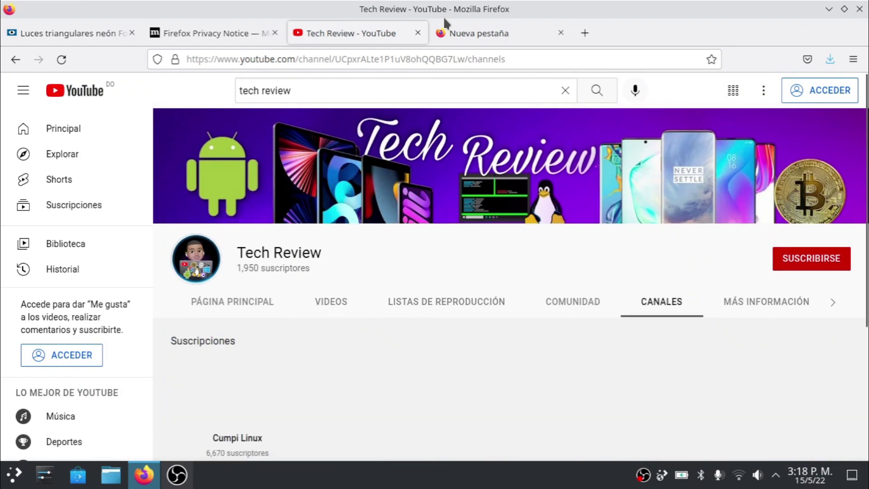
{"action": "key", "text": "Tab"}
{"action": "key", "text": "Return"}
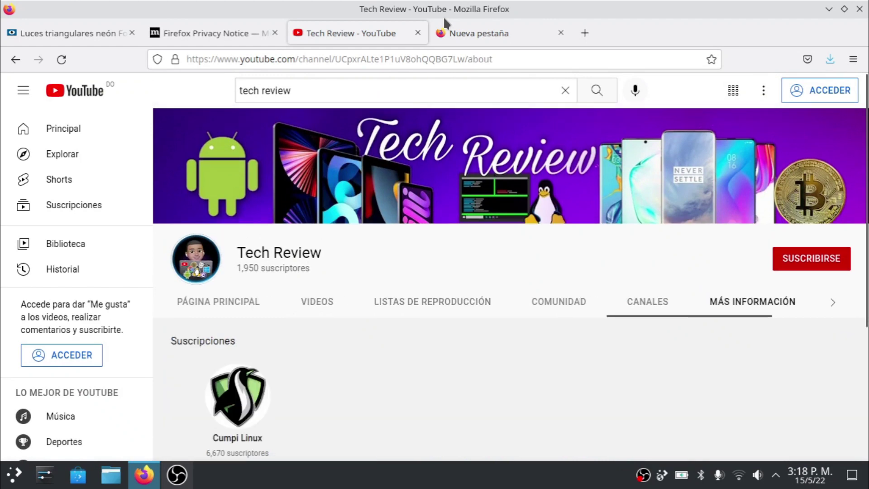
Read through the channel's Más información page, including the description and statistics, and return to the beginning of the page.
{"action": "key", "text": "Down"}
{"action": "key", "text": "Down"}
{"action": "key", "text": "Down"}
{"action": "key", "text": "Down"}
{"action": "key", "text": "Down"}
{"action": "key", "text": "Down"}
{"action": "key", "text": "Down"}
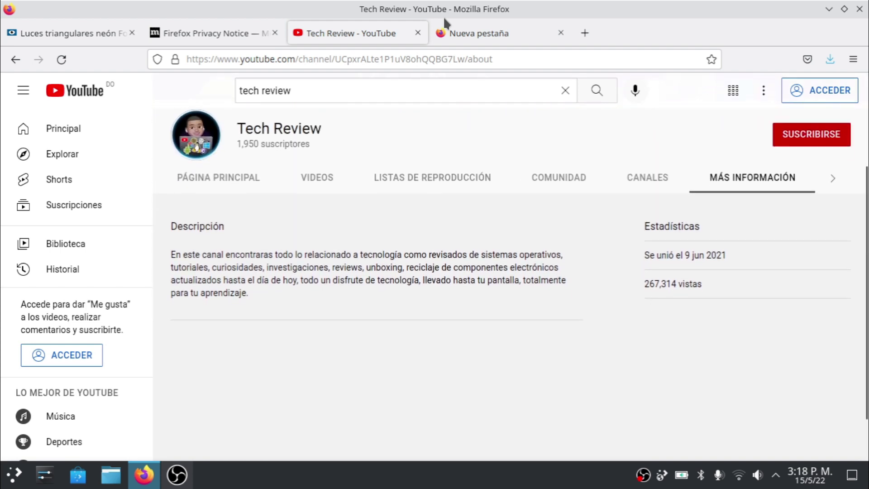
{"action": "key", "text": "Home"}
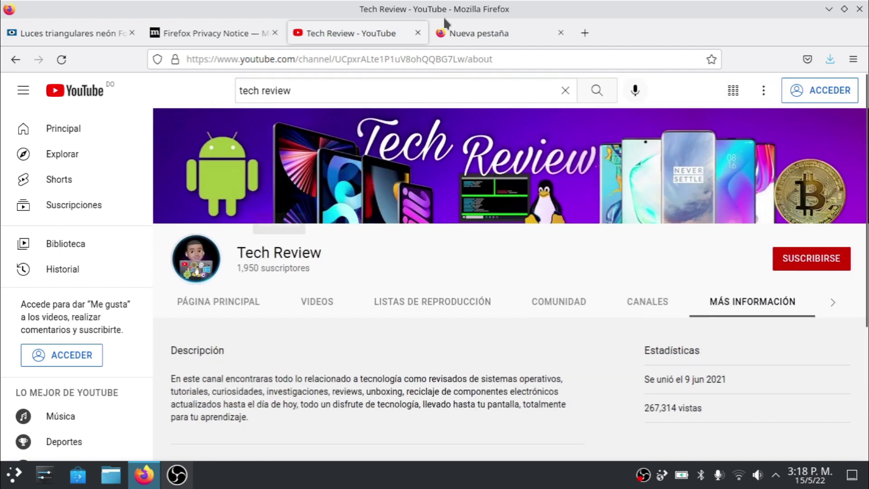
Display the channel's Página principal and look down the page to the Videos subidos section.
{"action": "key", "text": "Tab"}
{"action": "key", "text": "Return"}
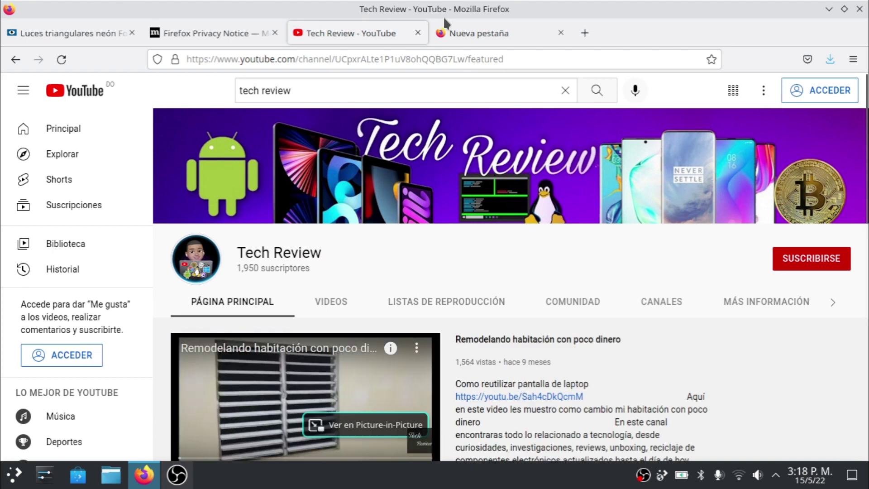
{"action": "key", "text": "Tab"}
{"action": "key", "text": "Tab"}
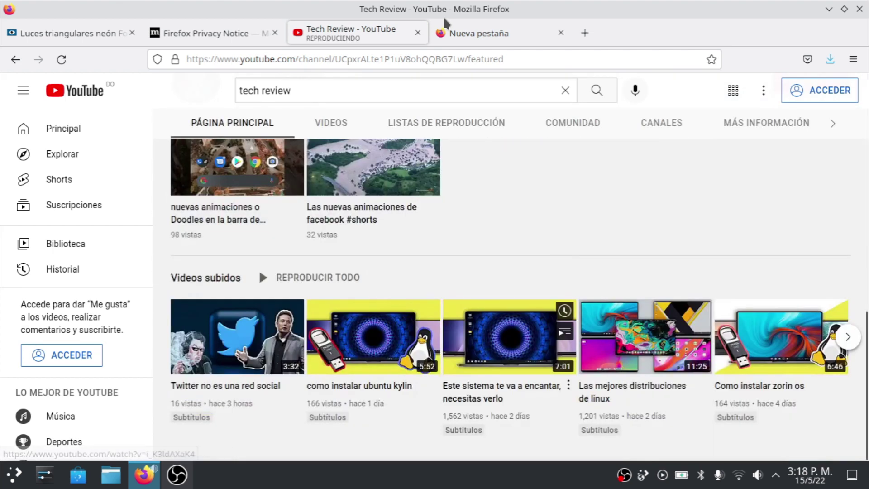
Open a new browser tab, bring up the Discover software center briefly, and minimize both windows to expose the desktop.
{"action": "key", "text": "ctrl+t"}
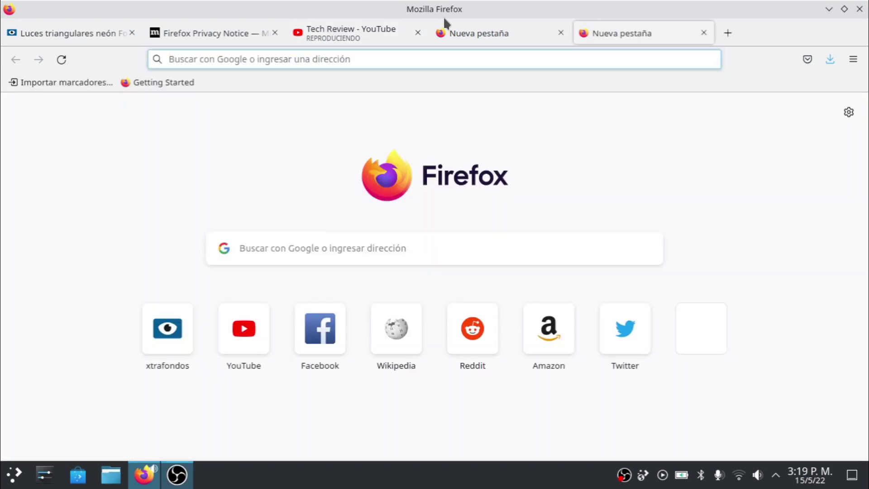
{"action": "left_click", "coordinate": [78, 475]}
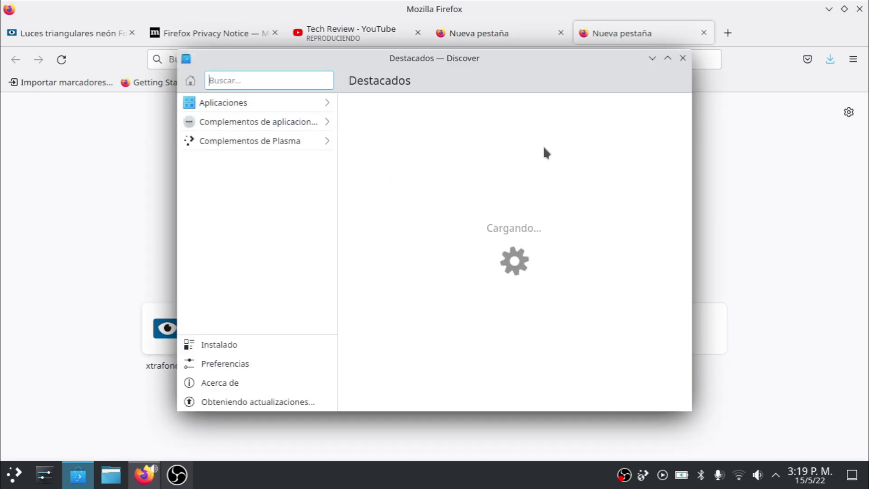
{"action": "left_click", "coordinate": [652, 58]}
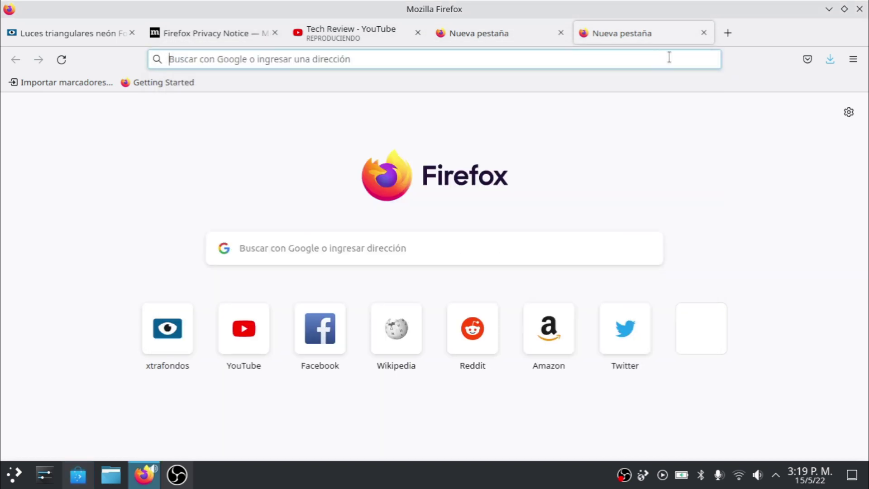
{"action": "left_click", "coordinate": [830, 9]}
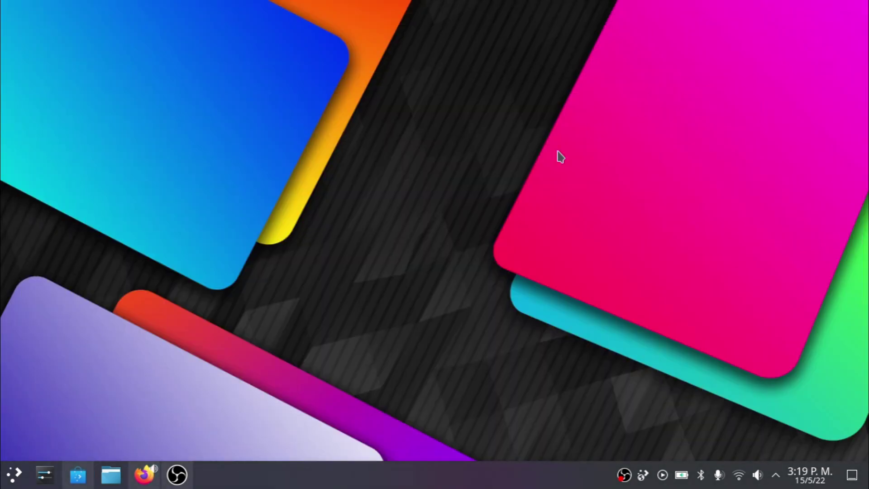
Apply the arte-de-picos-poligon… image as the desktop wallpaper and minimize the desktop preferences window.
{"action": "right_click", "coordinate": [559, 154]}
{"action": "left_click", "coordinate": [607, 163]}
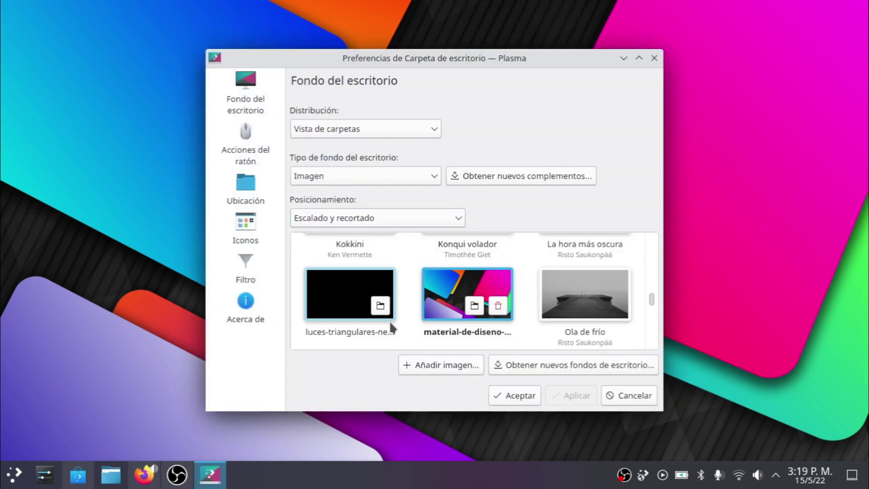
{"action": "scroll", "coordinate": [390, 322], "scroll_direction": "up", "scroll_amount": 10}
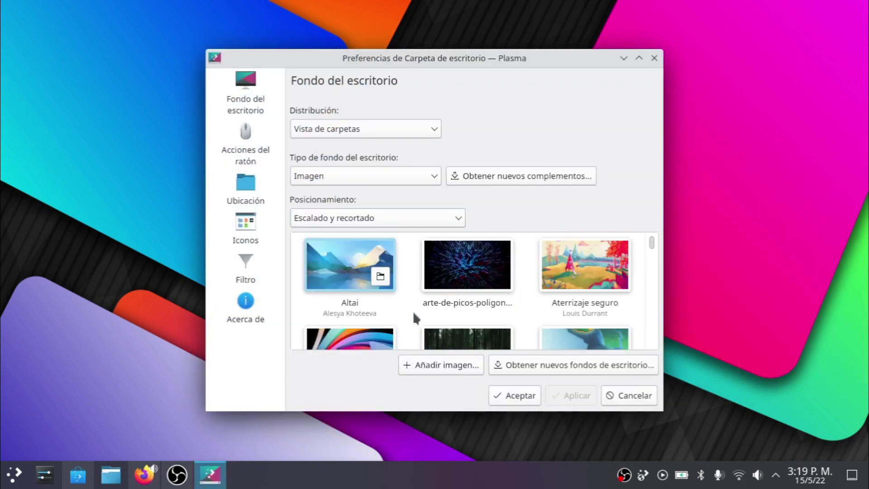
{"action": "left_click", "coordinate": [467, 289]}
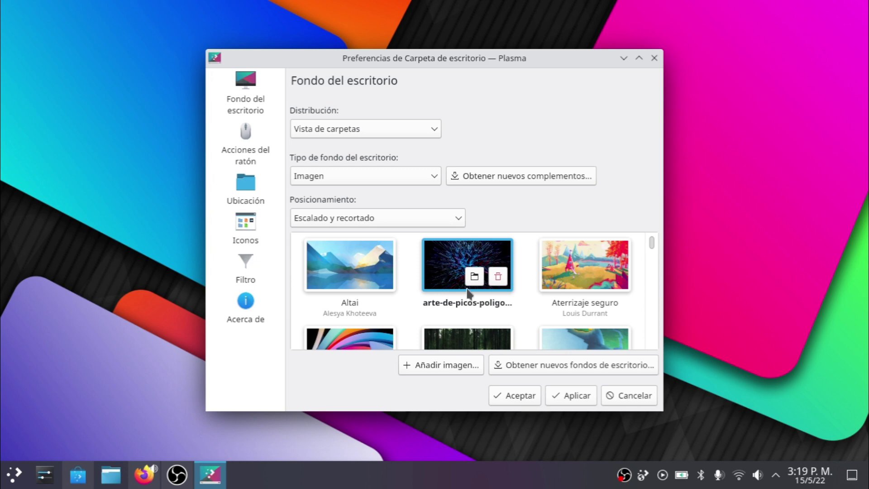
{"action": "left_click", "coordinate": [574, 398]}
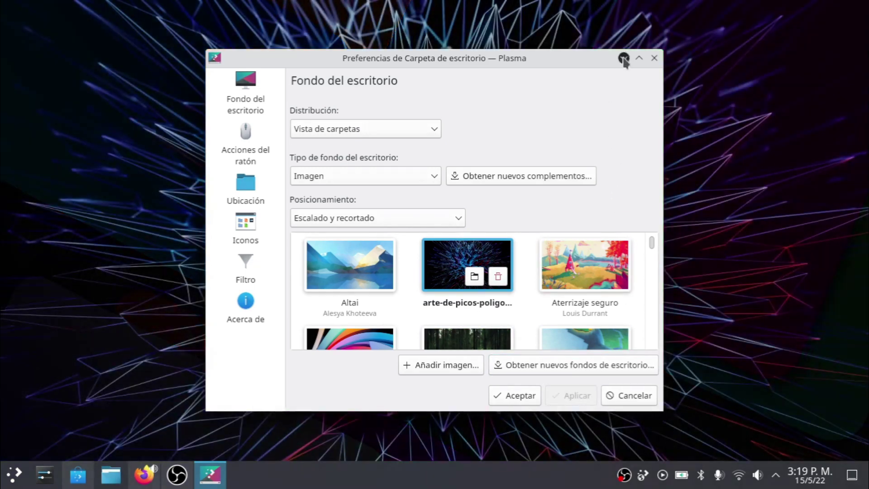
{"action": "left_click", "coordinate": [624, 59]}
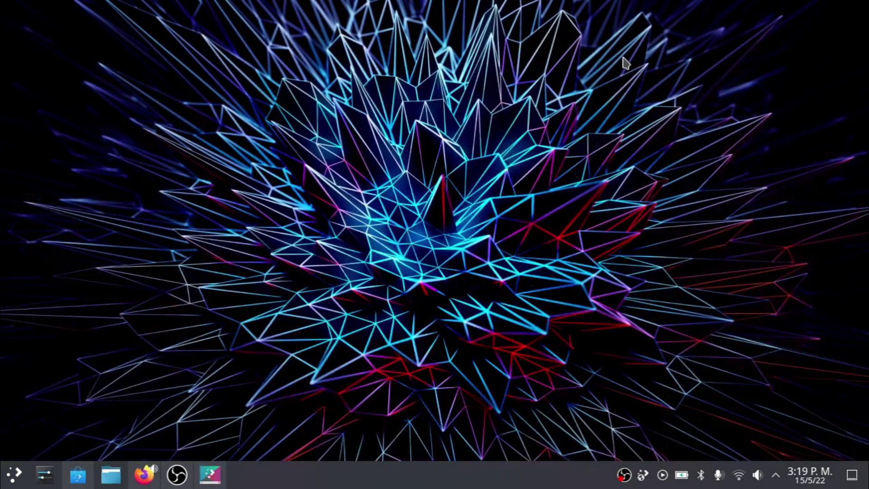
Capture the full screen with Spectacle and save it as Screenshot_20220515_151925.png in the Imágenes folder.
{"action": "key", "text": "Print"}
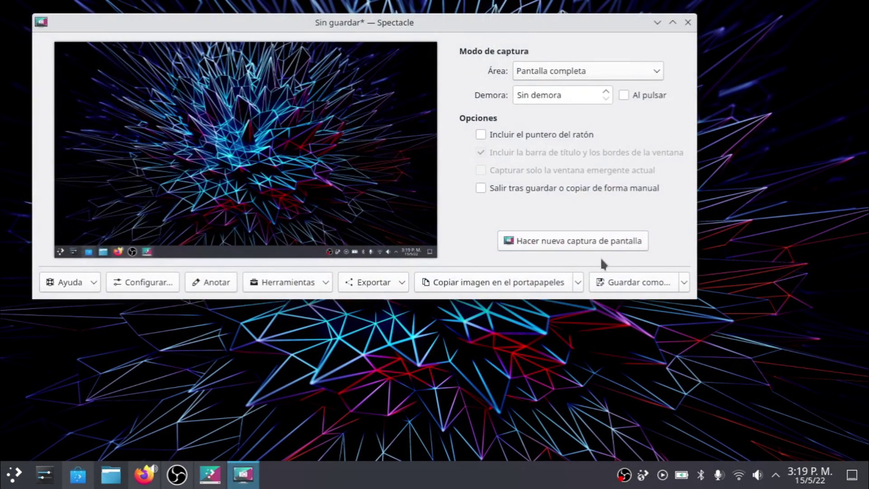
{"action": "left_click", "coordinate": [615, 281]}
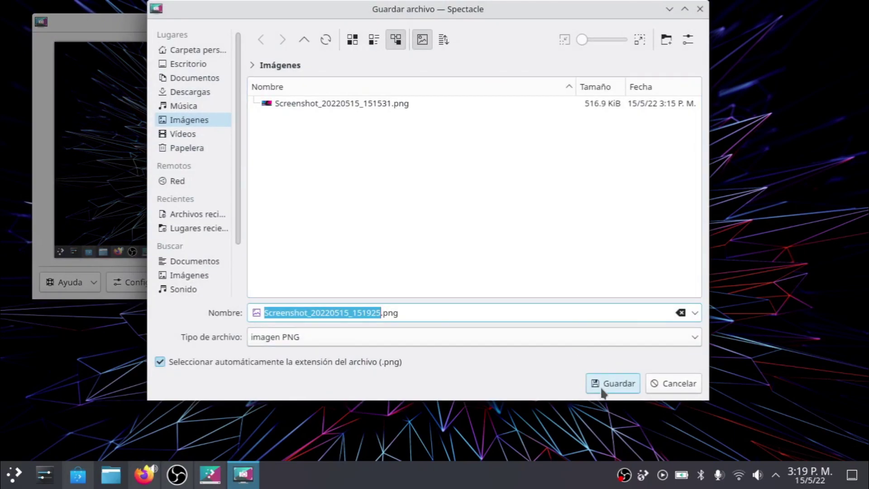
{"action": "left_click", "coordinate": [603, 389]}
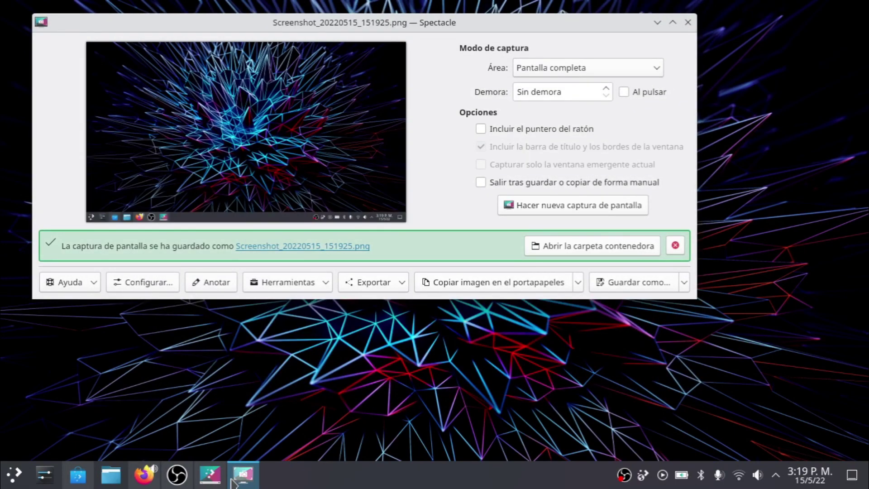
Move the desktop preferences entry before OBS in the taskbar, and apply the luces-triangulares wallpaper, leaving the desktop clear of windows.
{"action": "mouse_move", "coordinate": [203, 480]}
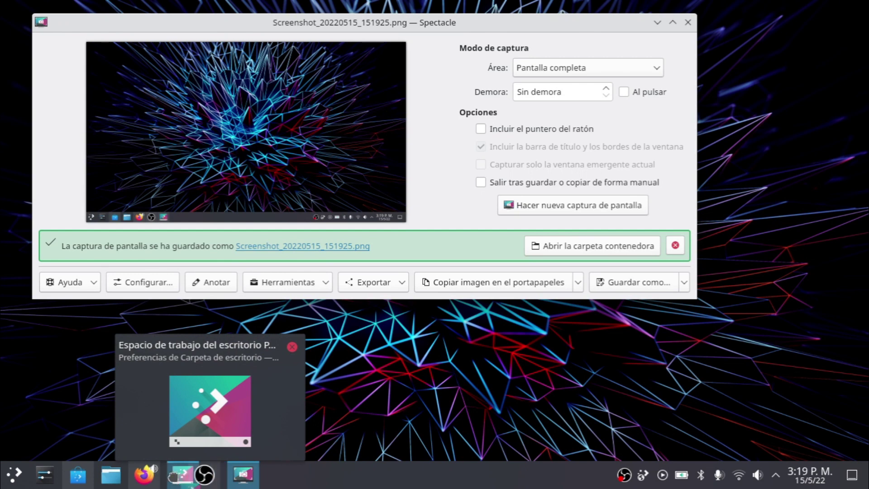
{"action": "left_click_drag", "start_coordinate": [202, 480], "coordinate": [177, 476]}
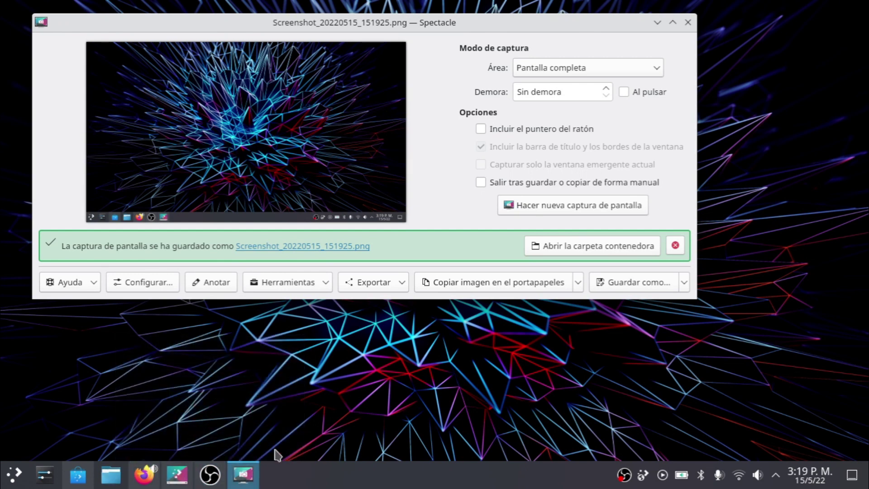
{"action": "left_click", "coordinate": [178, 474]}
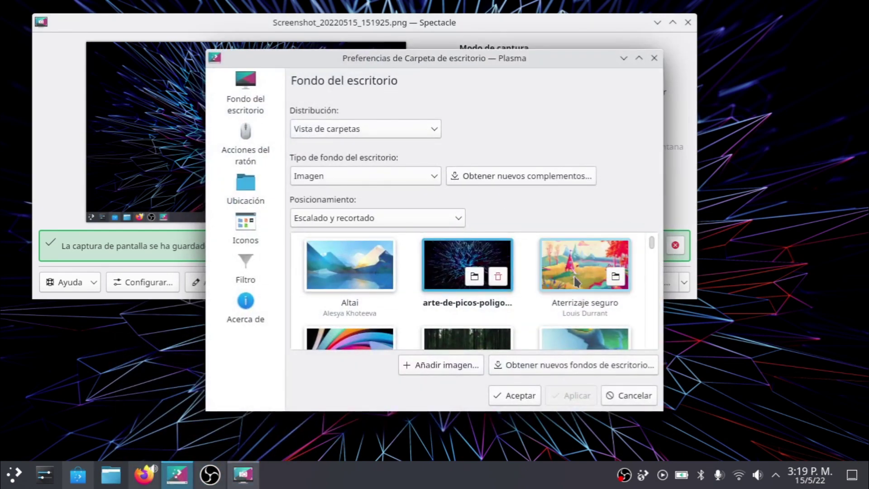
{"action": "scroll", "coordinate": [576, 280], "scroll_direction": "down", "scroll_amount": 10}
{"action": "scroll", "coordinate": [576, 281], "scroll_direction": "down", "scroll_amount": 10}
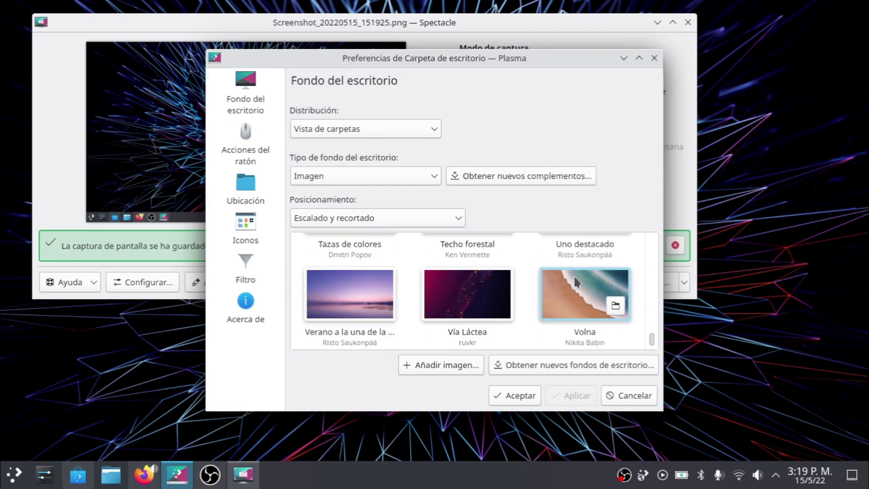
{"action": "scroll", "coordinate": [473, 311], "scroll_direction": "up", "scroll_amount": 2}
{"action": "scroll", "coordinate": [474, 312], "scroll_direction": "up", "scroll_amount": 6}
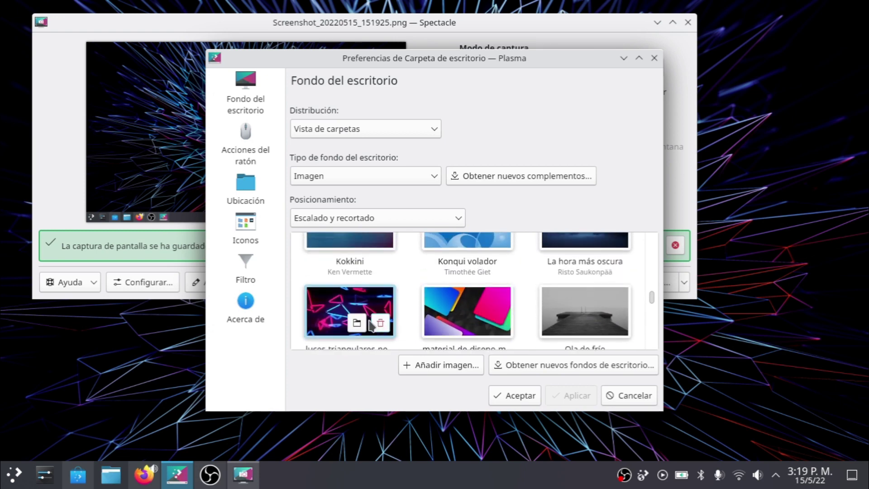
{"action": "left_click", "coordinate": [349, 309]}
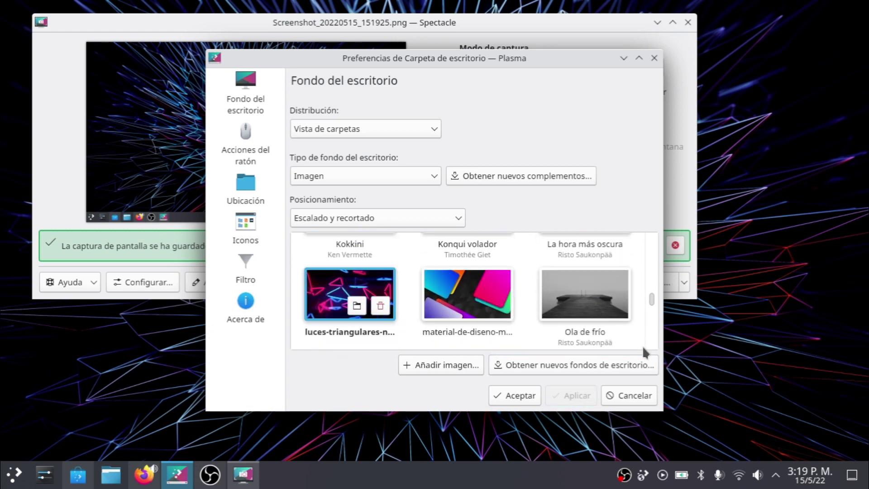
{"action": "left_click", "coordinate": [656, 22]}
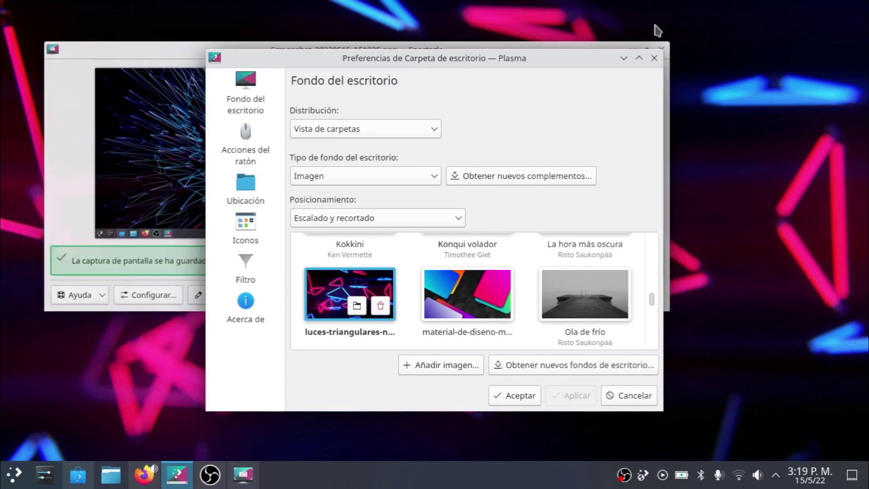
{"action": "left_click", "coordinate": [624, 58]}
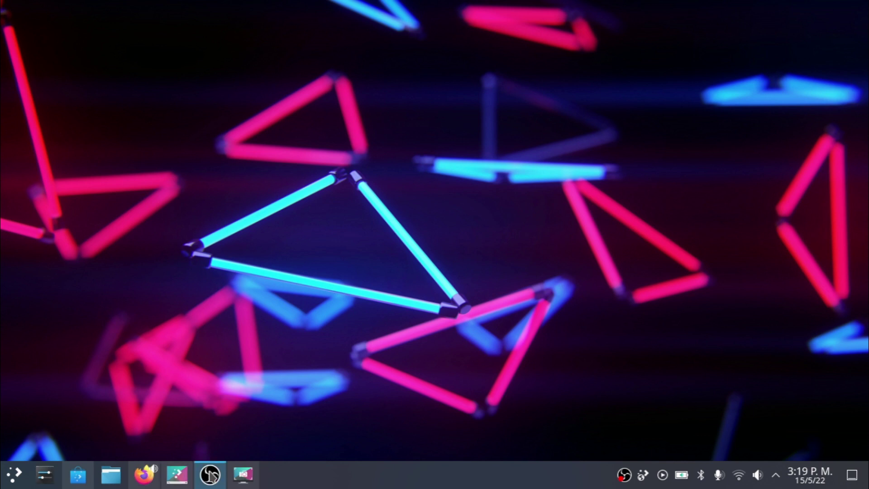
Capture the full screen again, save it as Screenshot_20220515_151953.png in the Imágenes folder, and close Spectacle.
{"action": "key", "text": "Print"}
{"action": "left_click", "coordinate": [646, 285]}
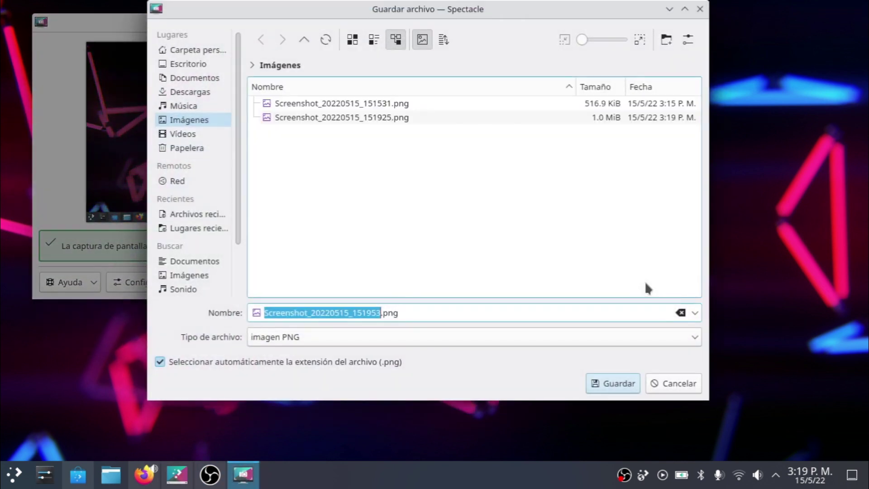
{"action": "left_click", "coordinate": [616, 381]}
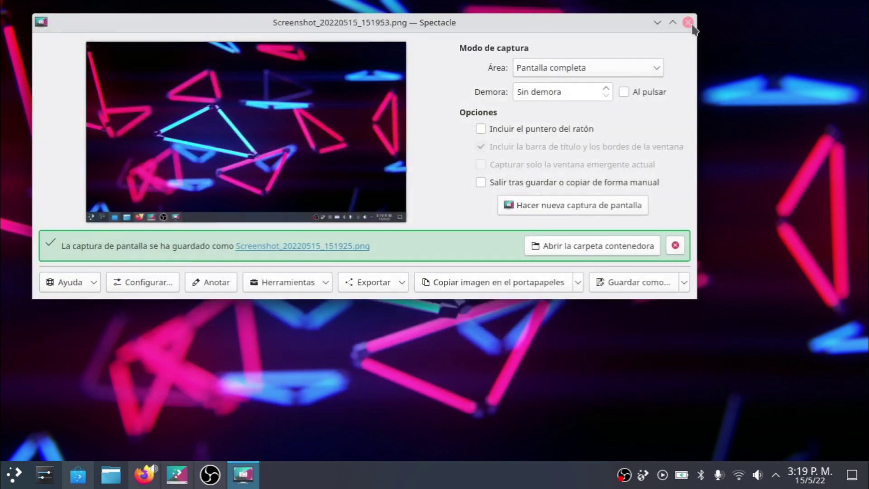
{"action": "left_click", "coordinate": [689, 23]}
Check the OBS recording window, close the playing Tech Review YouTube tab in Firefox, and minimize both windows.
{"action": "left_click", "coordinate": [212, 476]}
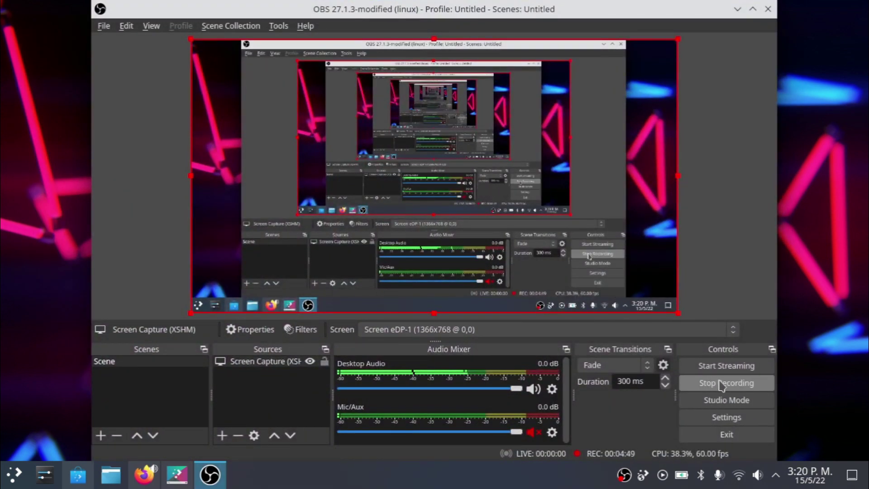
{"action": "left_click", "coordinate": [737, 10]}
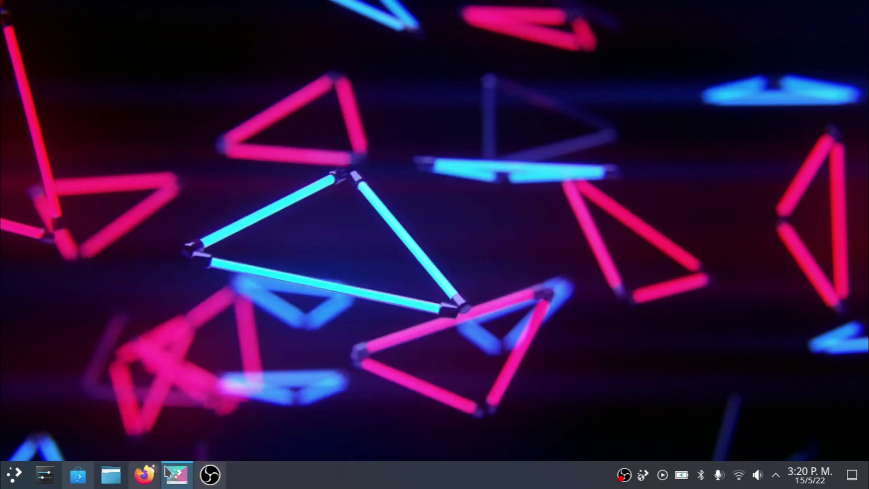
{"action": "left_click", "coordinate": [146, 479]}
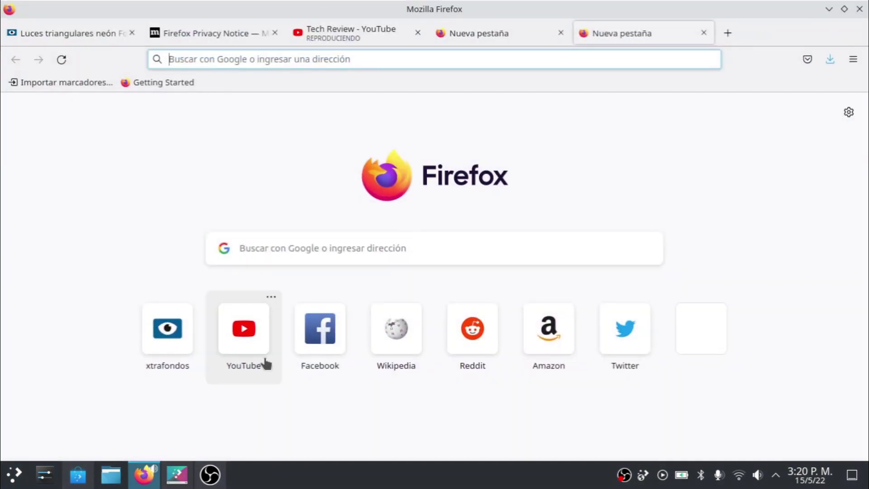
{"action": "left_click", "coordinate": [417, 33]}
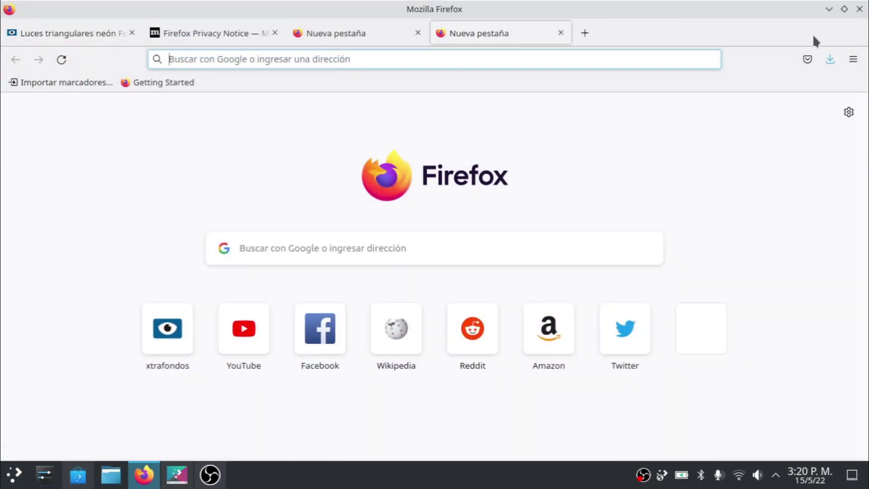
{"action": "left_click", "coordinate": [830, 10]}
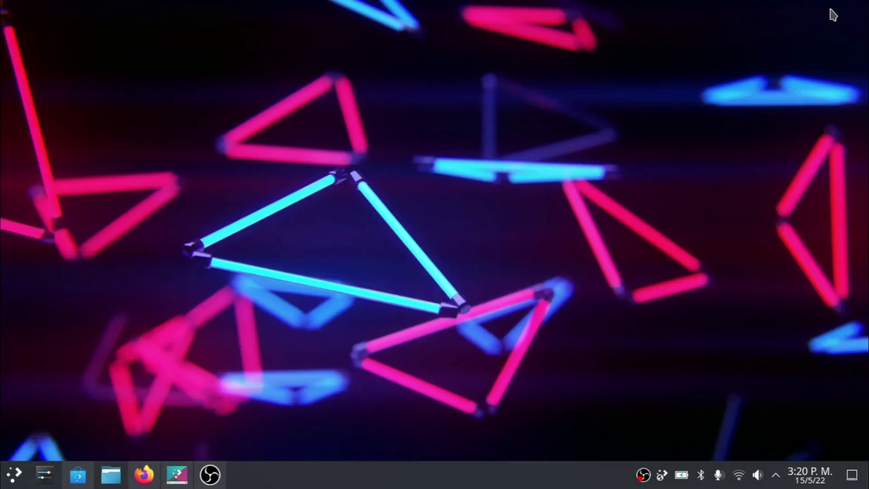
Look through the wallpapers in the desktop preferences, apply the Camino forest wallpaper, and minimize the preferences window.
{"action": "left_click", "coordinate": [186, 475]}
{"action": "scroll", "coordinate": [387, 317], "scroll_direction": "down", "scroll_amount": 10}
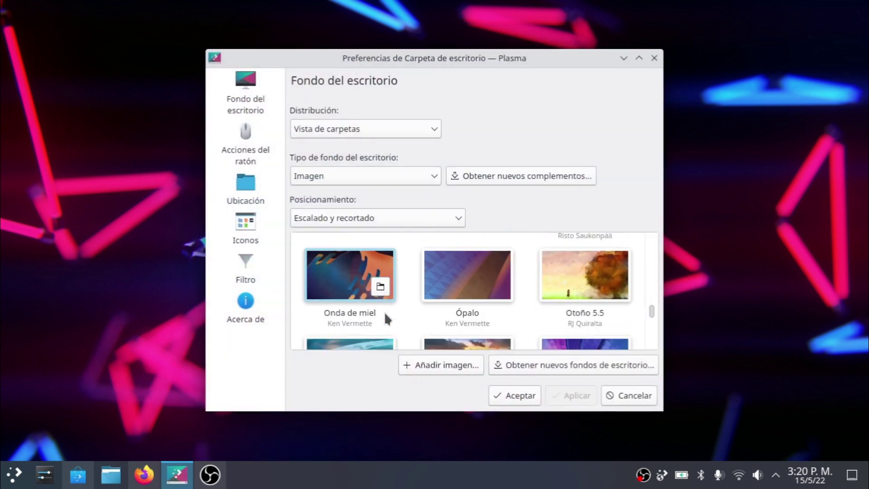
{"action": "scroll", "coordinate": [387, 318], "scroll_direction": "down", "scroll_amount": 2}
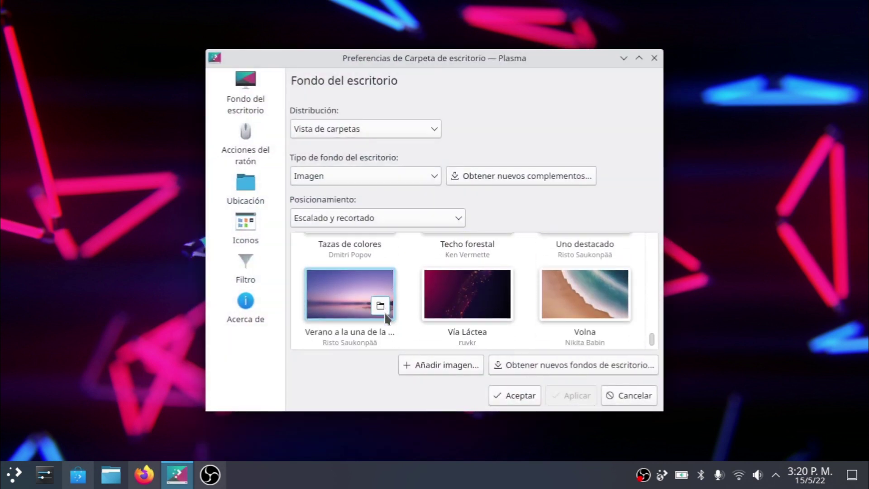
{"action": "scroll", "coordinate": [386, 317], "scroll_direction": "up", "scroll_amount": 15}
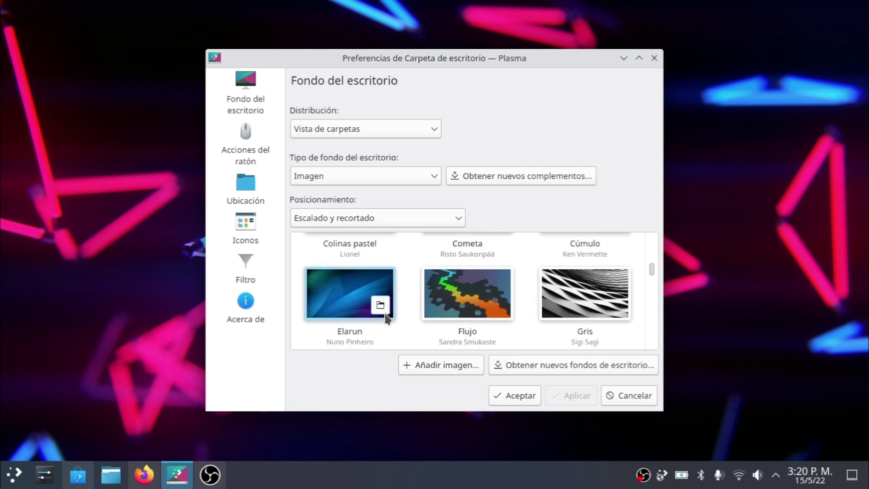
{"action": "scroll", "coordinate": [386, 317], "scroll_direction": "up", "scroll_amount": 6}
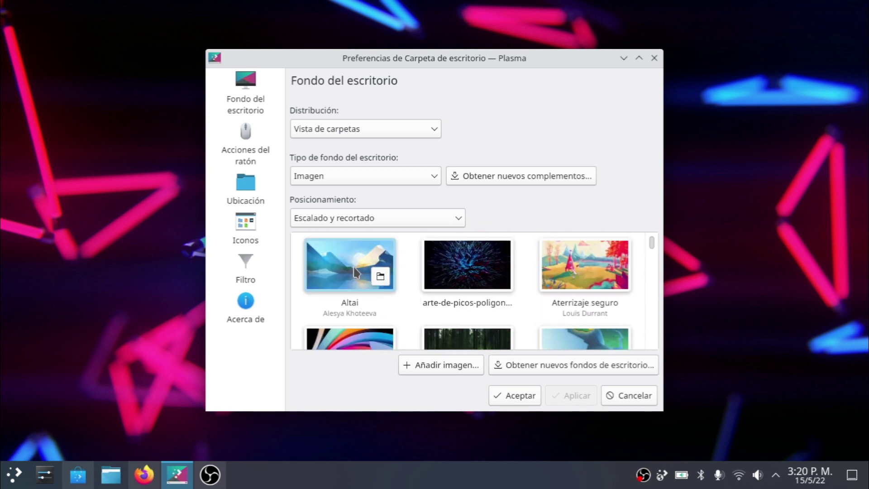
{"action": "scroll", "coordinate": [549, 332], "scroll_direction": "down", "scroll_amount": 3}
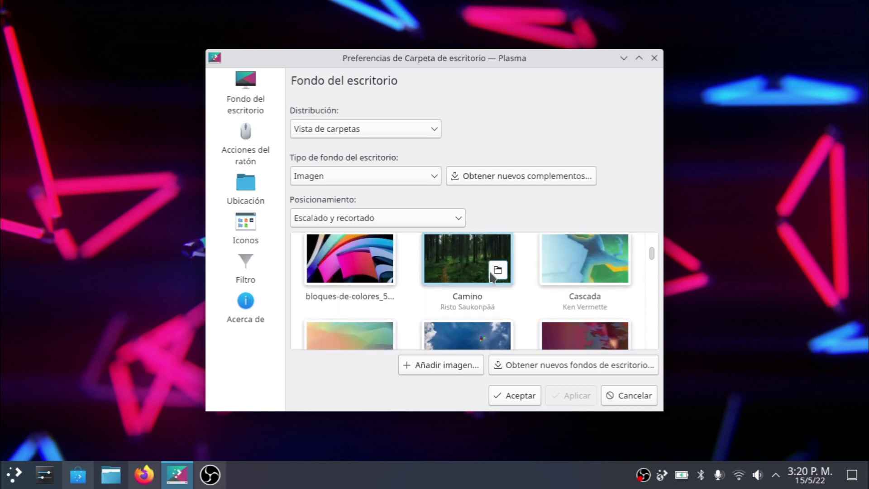
{"action": "left_click", "coordinate": [455, 279]}
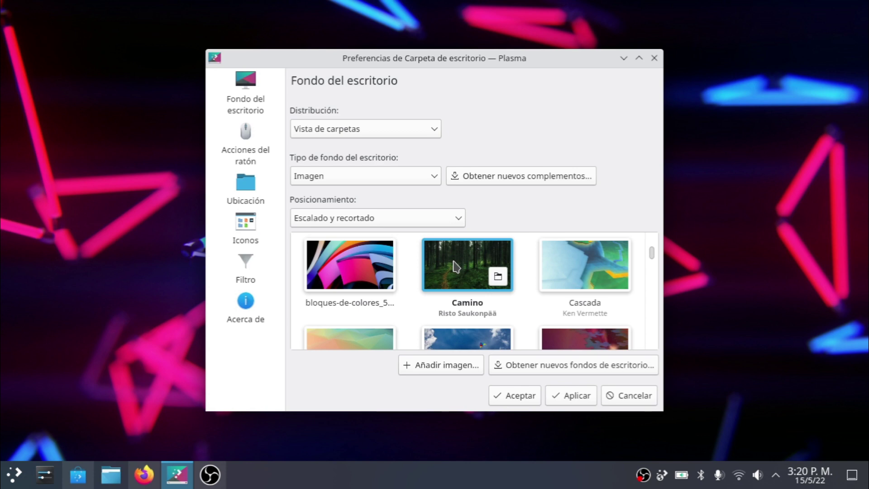
{"action": "left_click", "coordinate": [570, 397]}
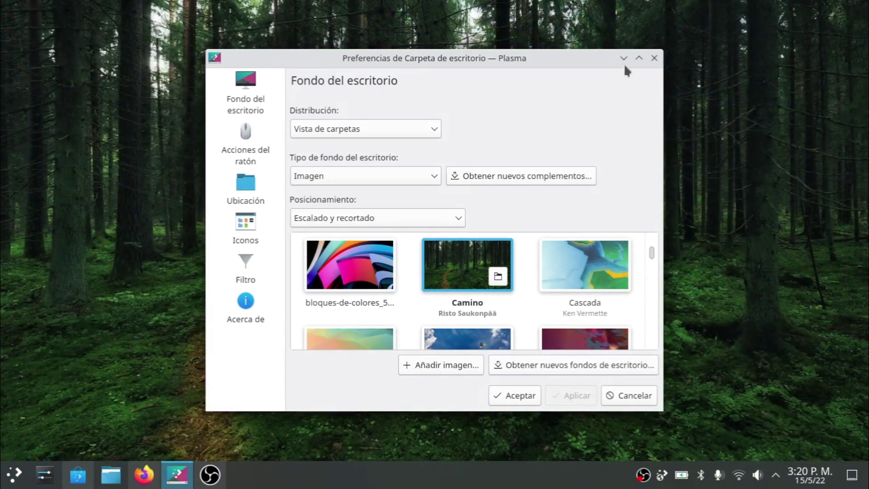
{"action": "left_click", "coordinate": [624, 63]}
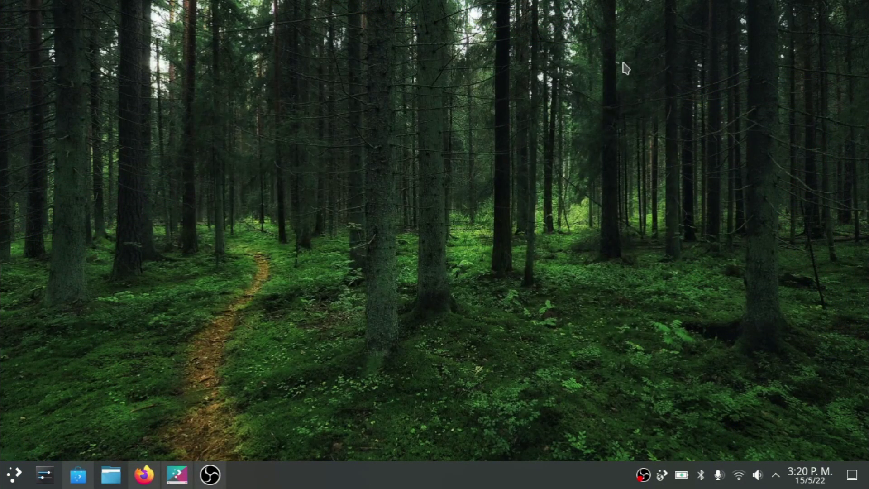
Capture the full screen with Spectacle, save the screenshot to a file, and close Spectacle.
{"action": "key", "text": "Print"}
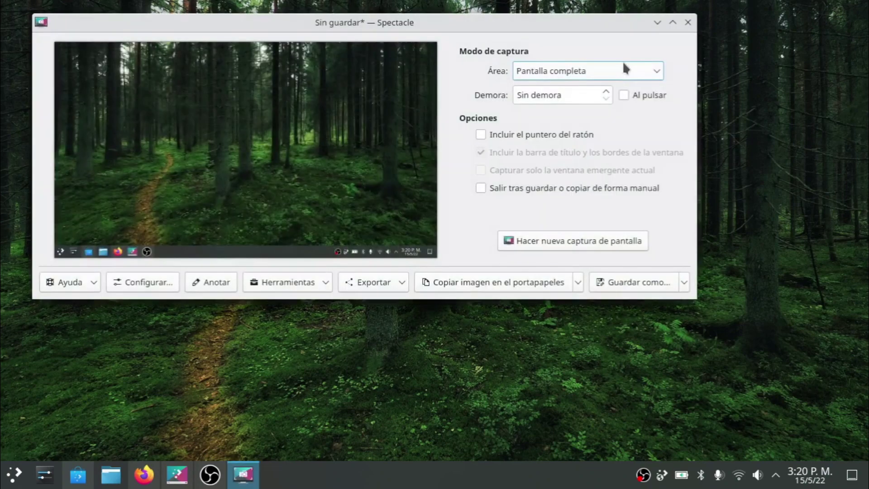
{"action": "left_click", "coordinate": [620, 283]}
{"action": "left_click", "coordinate": [614, 382]}
{"action": "left_click", "coordinate": [689, 22]}
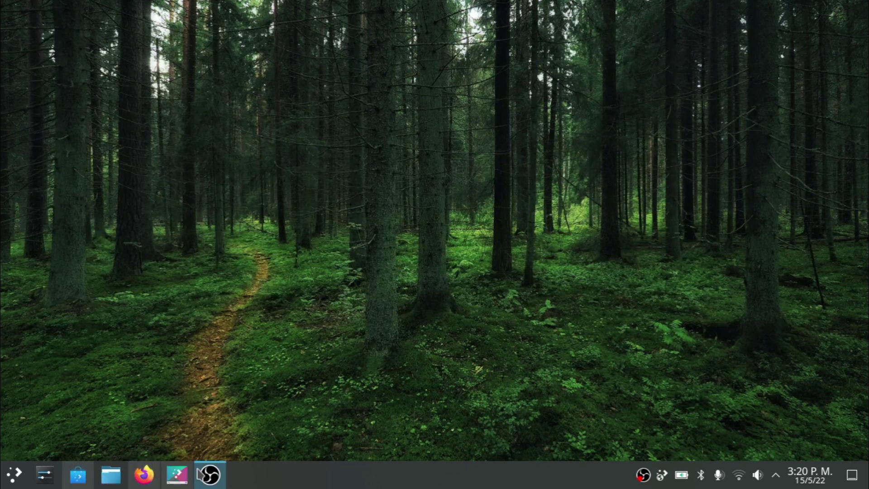
Switch to Discover and show the Oficina category under Aplicaciones.
{"action": "left_click", "coordinate": [78, 475]}
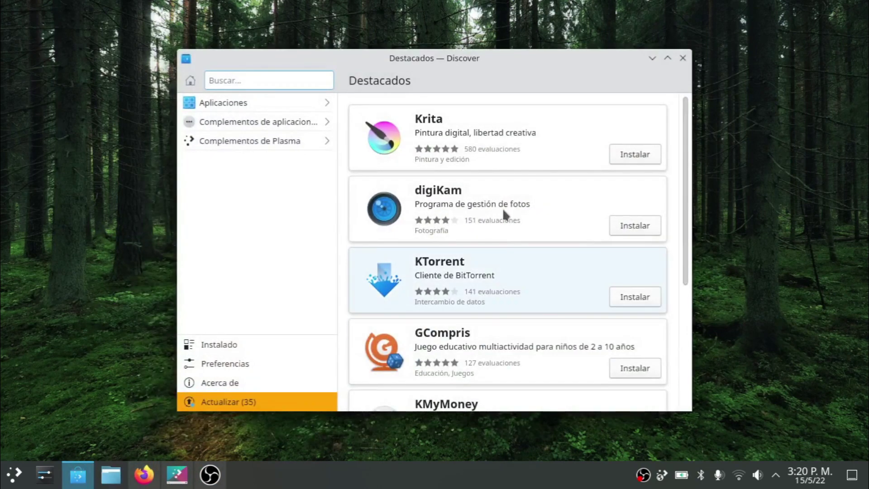
{"action": "left_click", "coordinate": [316, 103]}
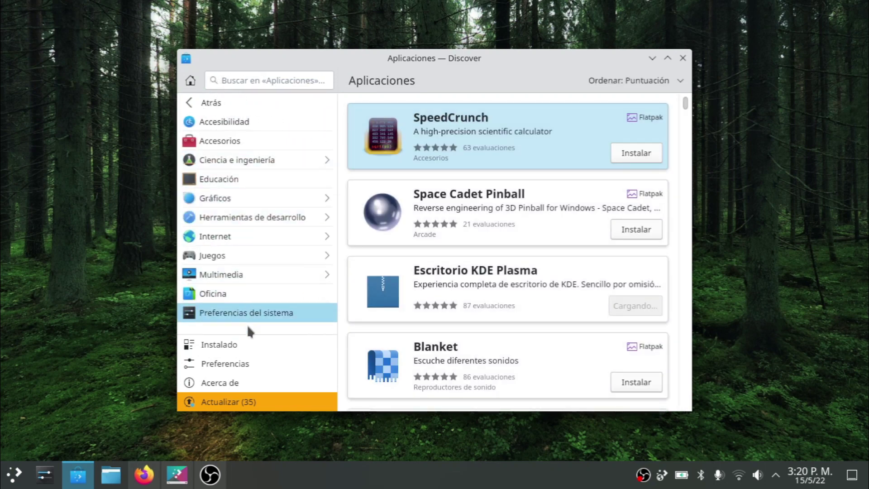
{"action": "left_click", "coordinate": [237, 298]}
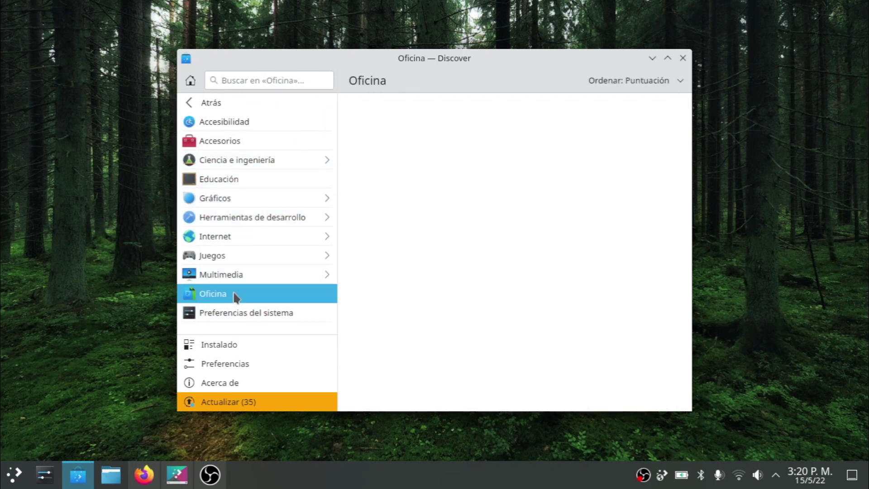
Look through the office applications offered in Discover's Oficina category, down to the entries around ONLYOFFICE and KMyMoney.
{"action": "scroll", "coordinate": [439, 262], "scroll_direction": "down", "scroll_amount": 5}
{"action": "scroll", "coordinate": [442, 269], "scroll_direction": "down", "scroll_amount": 15}
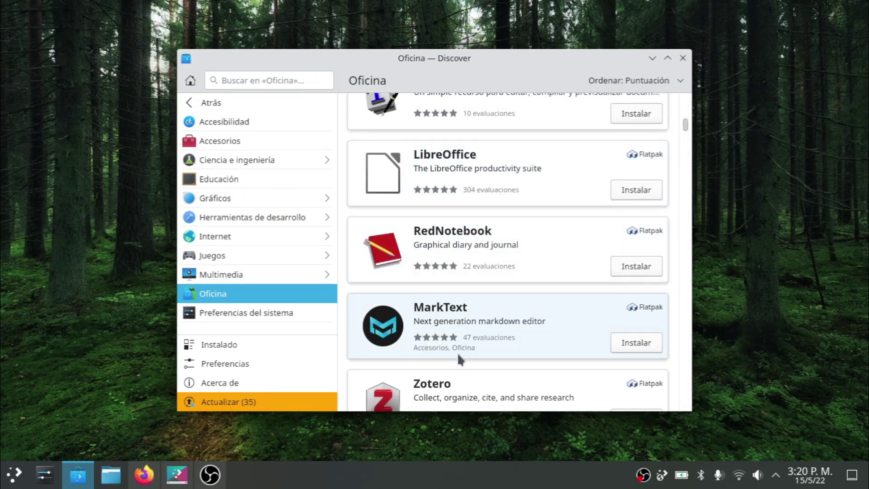
{"action": "scroll", "coordinate": [458, 353], "scroll_direction": "down", "scroll_amount": 8}
{"action": "scroll", "coordinate": [459, 358], "scroll_direction": "down", "scroll_amount": 20}
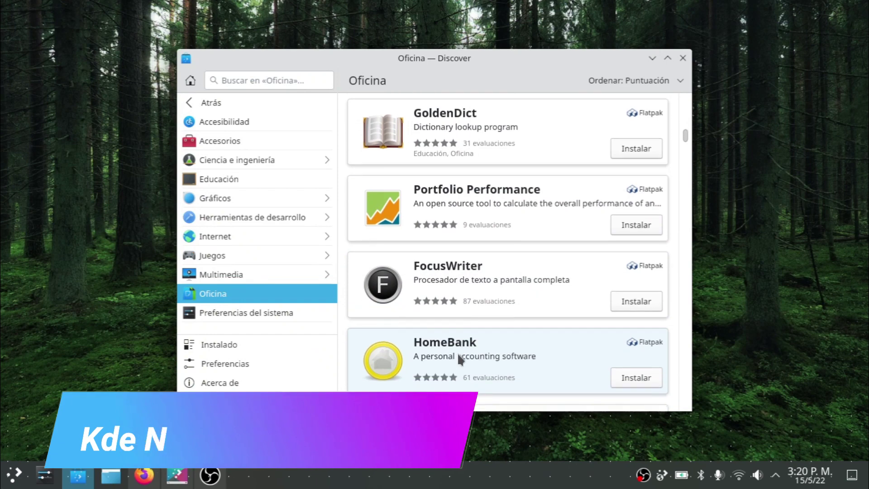
{"action": "scroll", "coordinate": [459, 356], "scroll_direction": "up", "scroll_amount": 5}
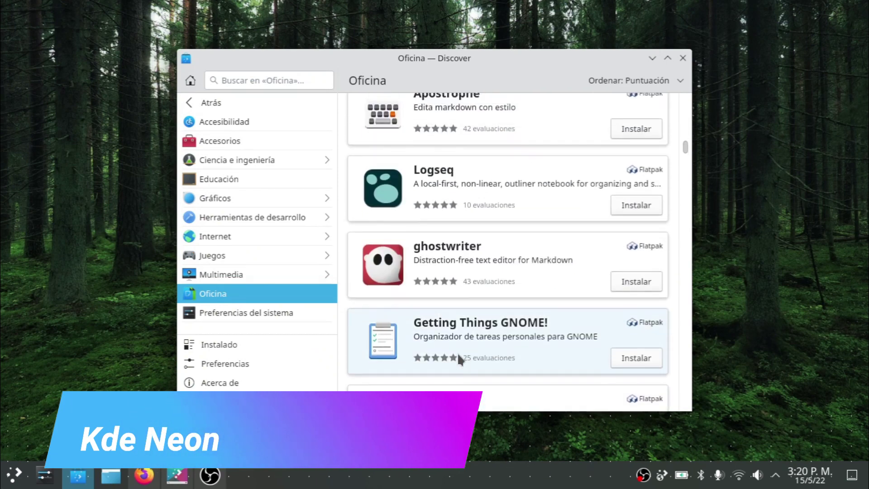
{"action": "scroll", "coordinate": [459, 356], "scroll_direction": "down", "scroll_amount": 6}
{"action": "scroll", "coordinate": [458, 356], "scroll_direction": "down", "scroll_amount": 3}
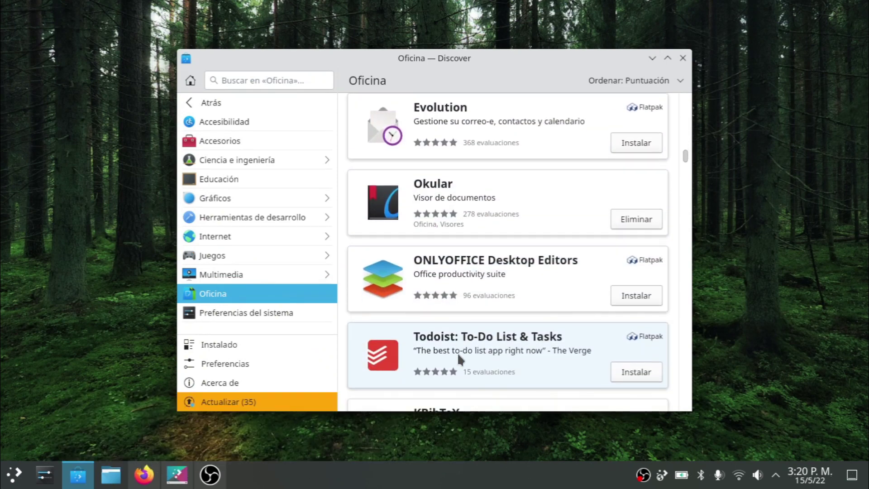
{"action": "scroll", "coordinate": [428, 295], "scroll_direction": "down", "scroll_amount": 5}
{"action": "scroll", "coordinate": [428, 295], "scroll_direction": "up", "scroll_amount": 3}
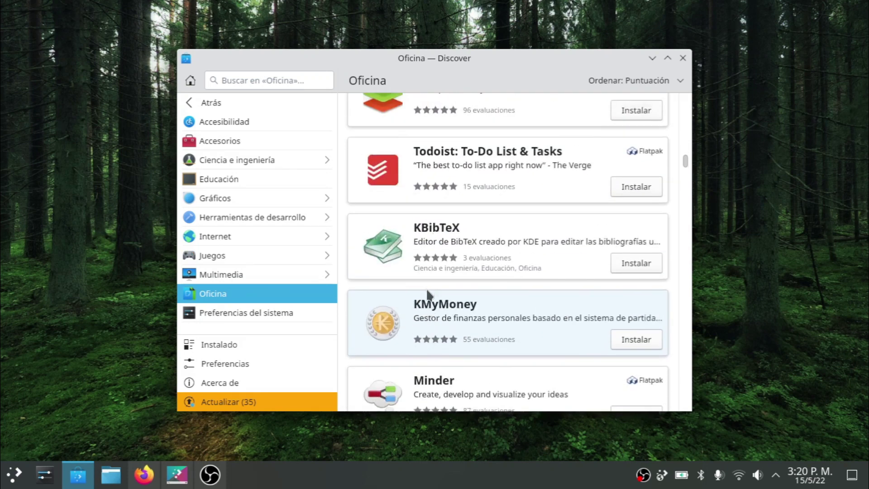
Start installing ONLYOFFICE Desktop Editors from the Oficina list, and cancel the installation from its details page.
{"action": "left_click", "coordinate": [648, 139]}
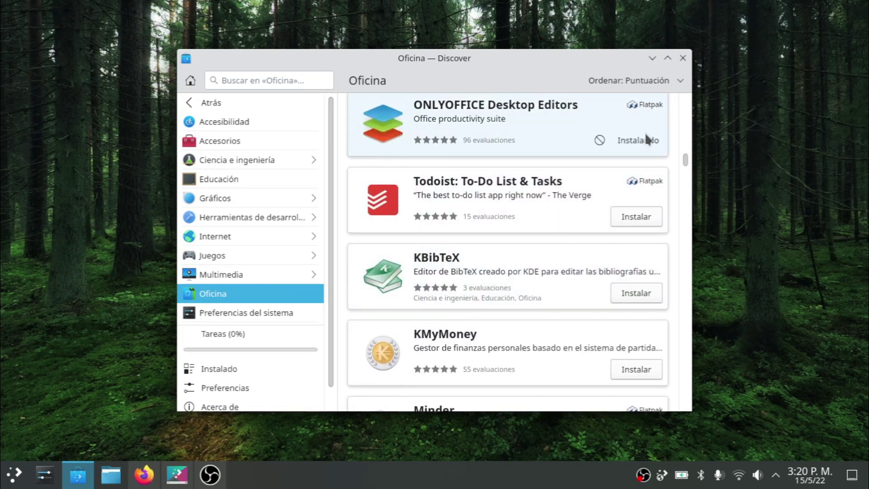
{"action": "left_click", "coordinate": [627, 137]}
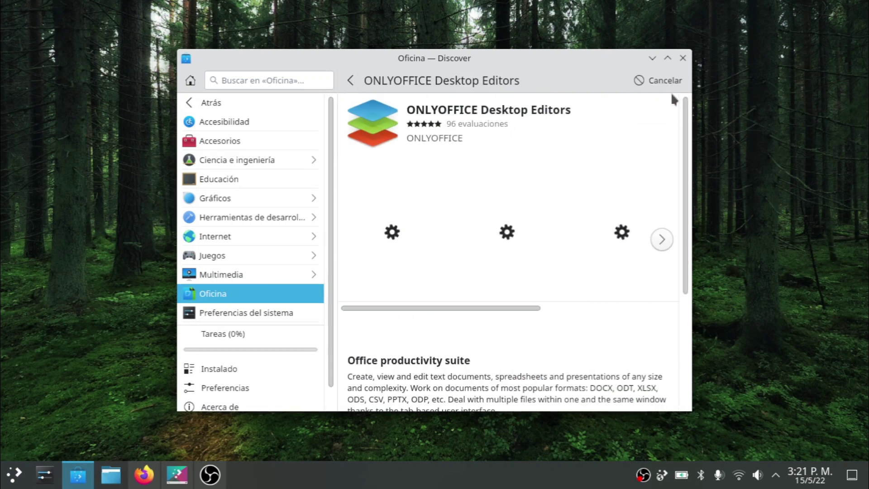
{"action": "left_click", "coordinate": [663, 80]}
Show the Juegos category, look through the games it offers, and close Discover.
{"action": "left_click", "coordinate": [249, 261]}
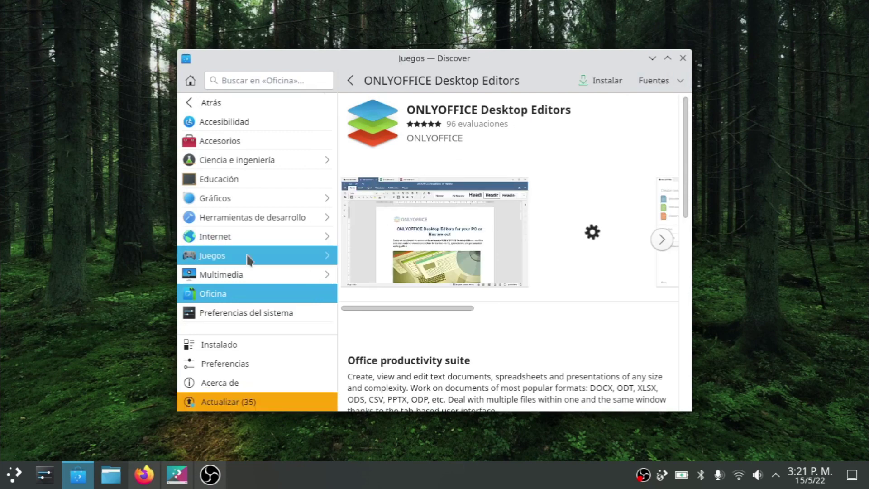
{"action": "left_click", "coordinate": [331, 251]}
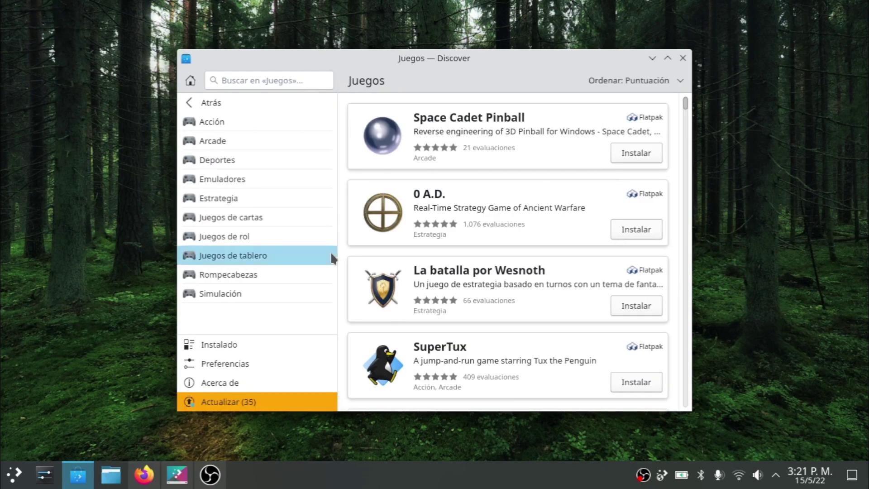
{"action": "scroll", "coordinate": [431, 221], "scroll_direction": "down", "scroll_amount": 5}
{"action": "scroll", "coordinate": [430, 221], "scroll_direction": "down", "scroll_amount": 20}
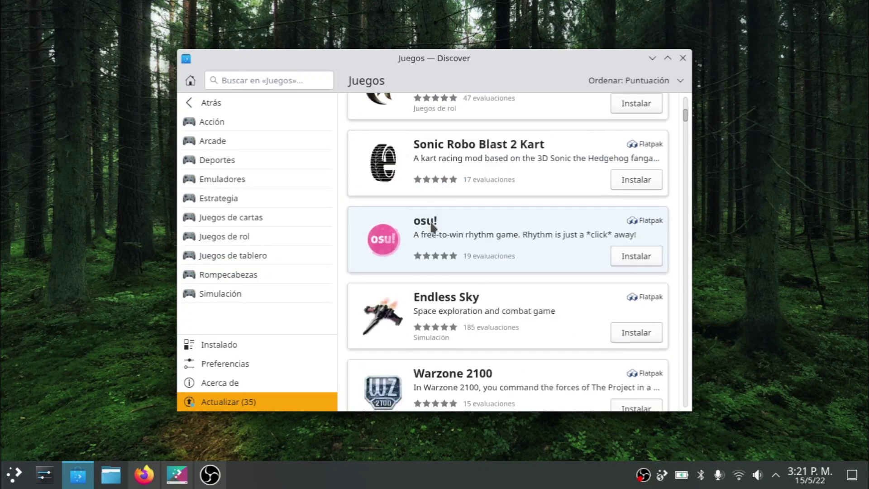
{"action": "scroll", "coordinate": [430, 221], "scroll_direction": "down", "scroll_amount": 10}
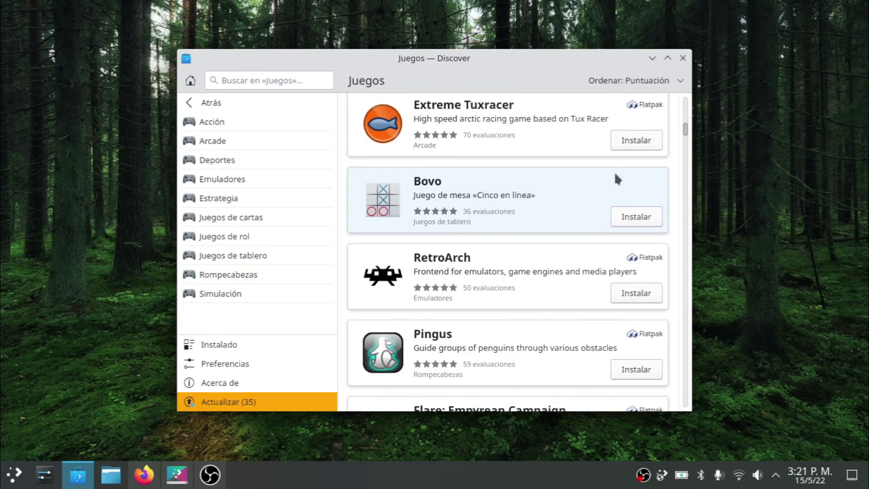
{"action": "left_click", "coordinate": [683, 58]}
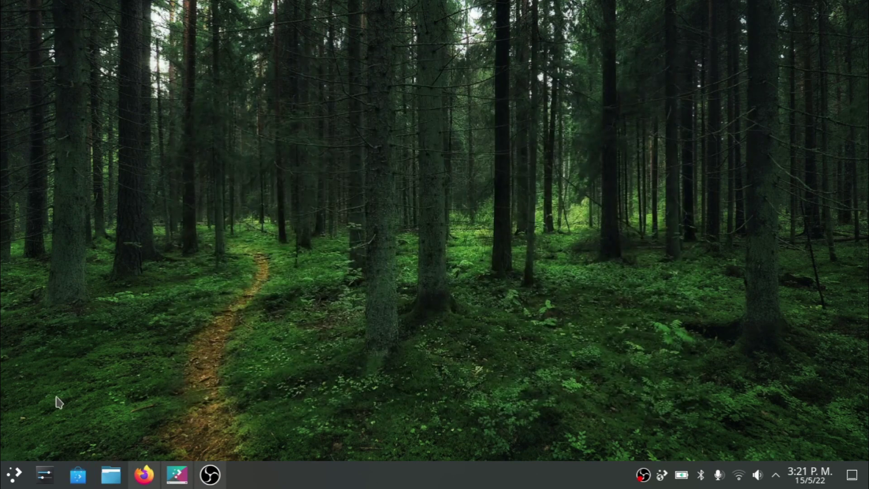
Switch to Firefox and open YouTube in a new tab from the saved shortcuts.
{"action": "key", "text": "alt+Tab"}
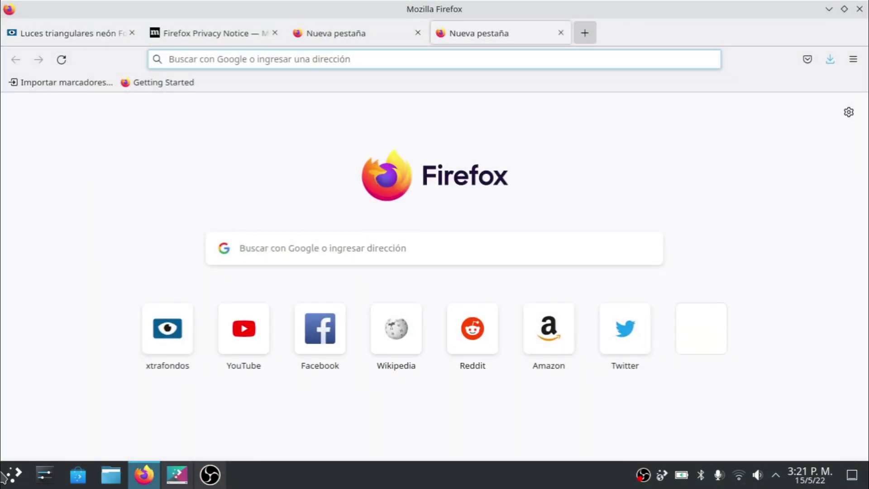
{"action": "key", "text": "ctrl+t"}
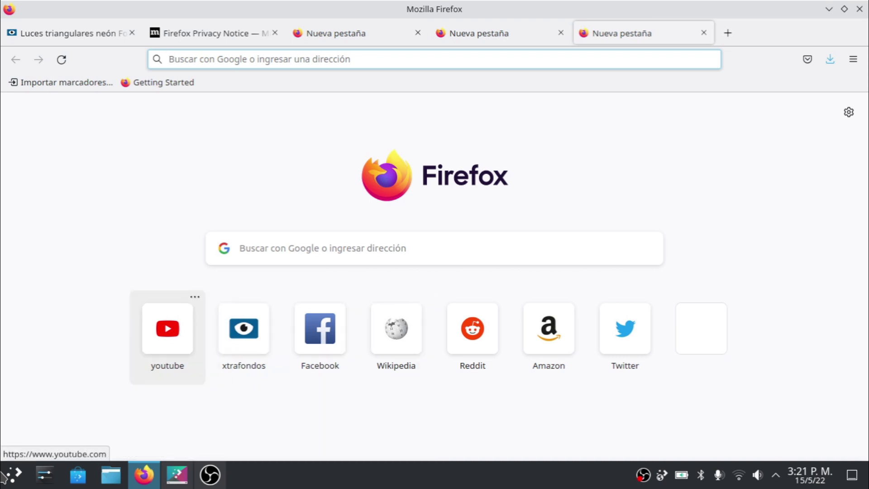
{"action": "left_click", "coordinate": [168, 328]}
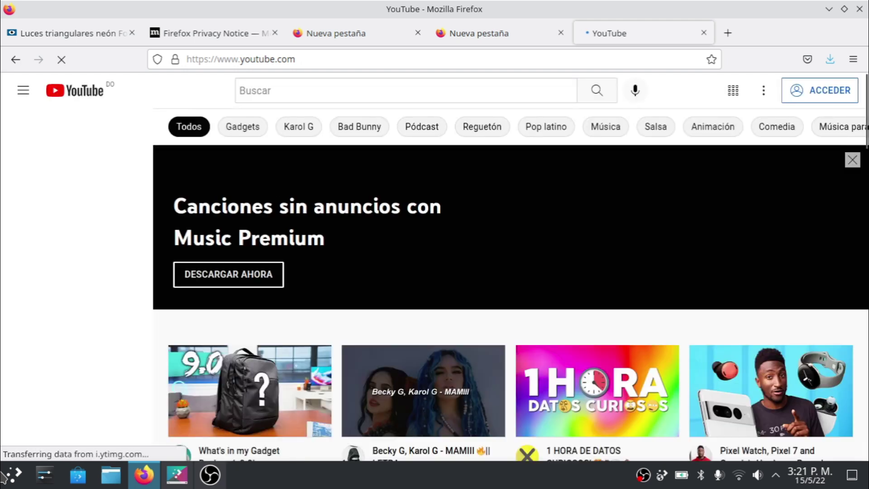
Look through the recommended and trending videos on the YouTube home page, and return to its beginning.
{"action": "scroll", "coordinate": [424, 349], "scroll_direction": "down", "scroll_amount": 5}
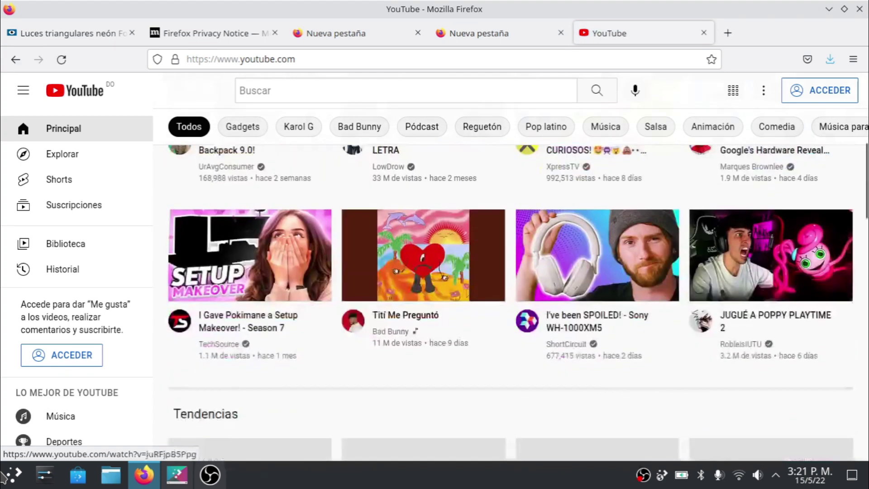
{"action": "scroll", "coordinate": [423, 349], "scroll_direction": "down", "scroll_amount": 5}
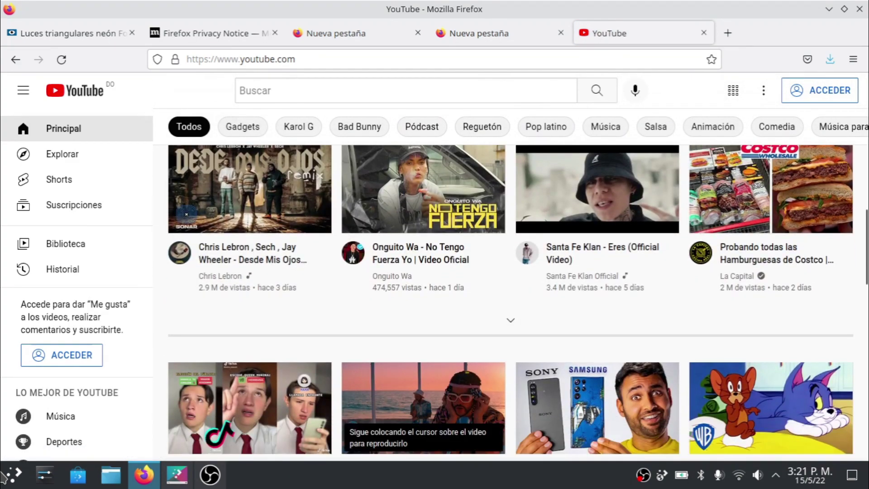
{"action": "scroll", "coordinate": [423, 348], "scroll_direction": "down", "scroll_amount": 10}
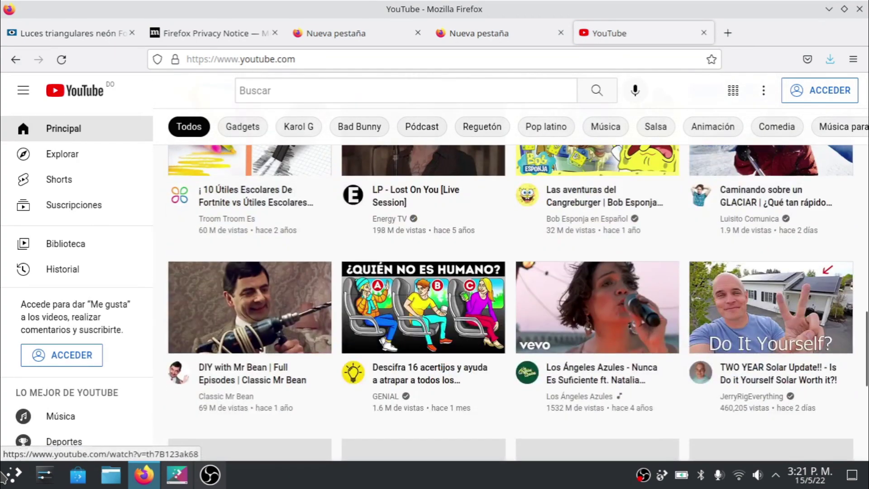
{"action": "scroll", "coordinate": [398, 335], "scroll_direction": "down", "scroll_amount": 5}
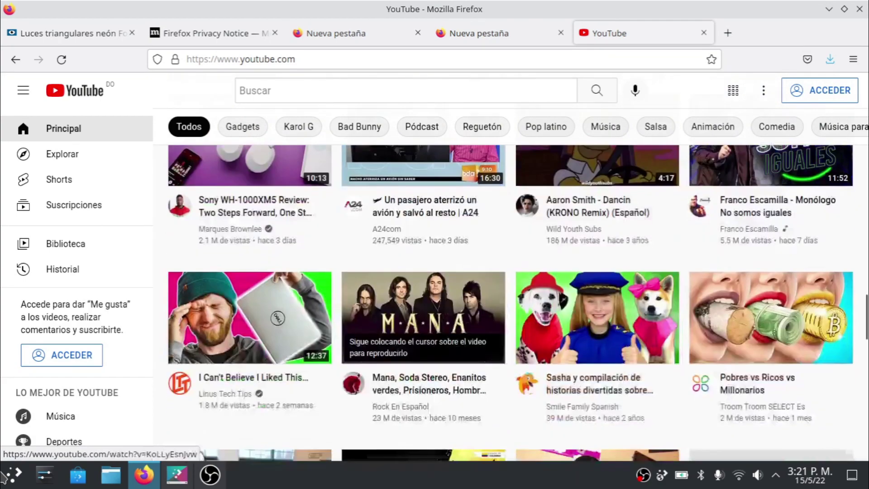
{"action": "scroll", "coordinate": [398, 344], "scroll_direction": "up", "scroll_amount": 2}
{"action": "scroll", "coordinate": [423, 394], "scroll_direction": "down", "scroll_amount": 8}
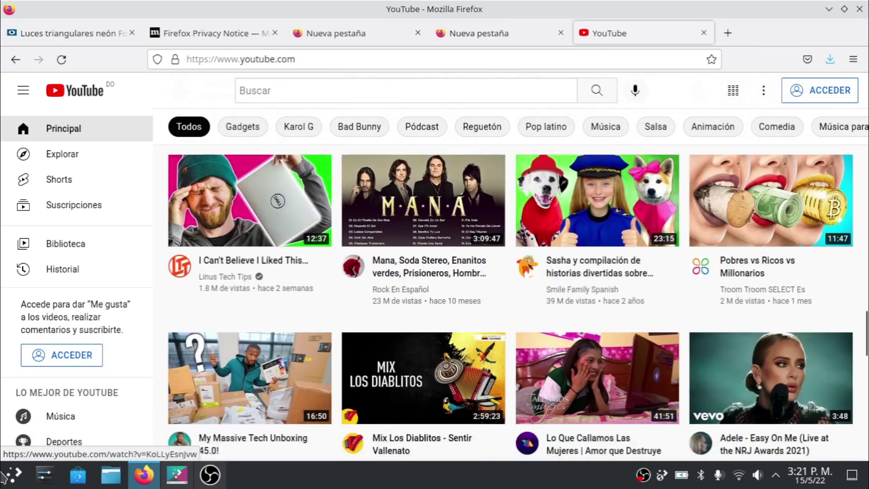
{"action": "scroll", "coordinate": [424, 344], "scroll_direction": "down", "scroll_amount": 5}
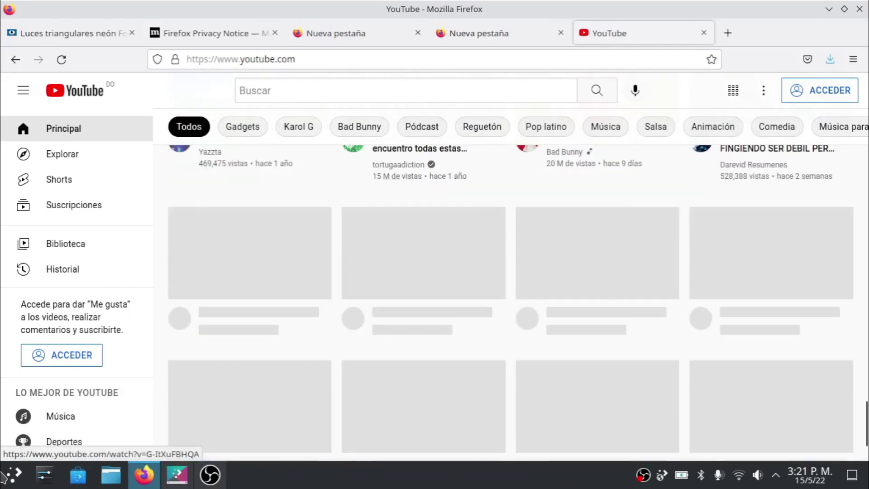
{"action": "scroll", "coordinate": [511, 299], "scroll_direction": "up", "scroll_amount": 10}
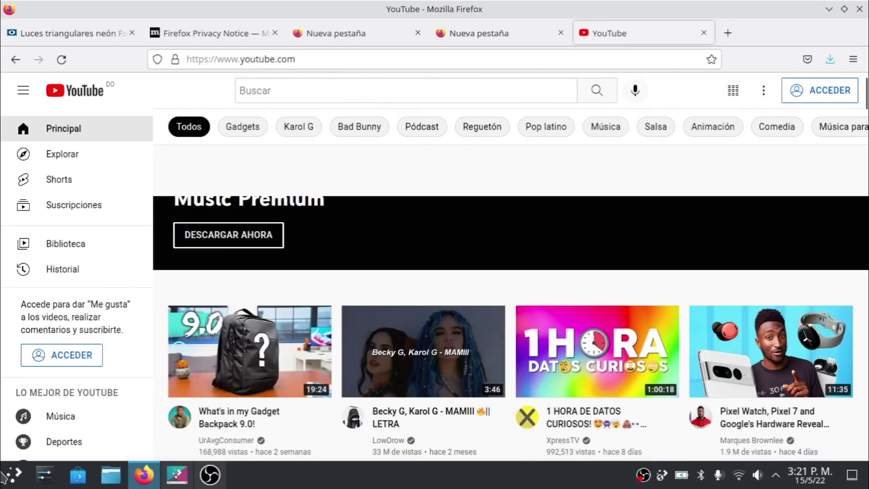
Close Firefox and look through the application launcher's categories from Gráficos to Sistema.
{"action": "left_click", "coordinate": [861, 10]}
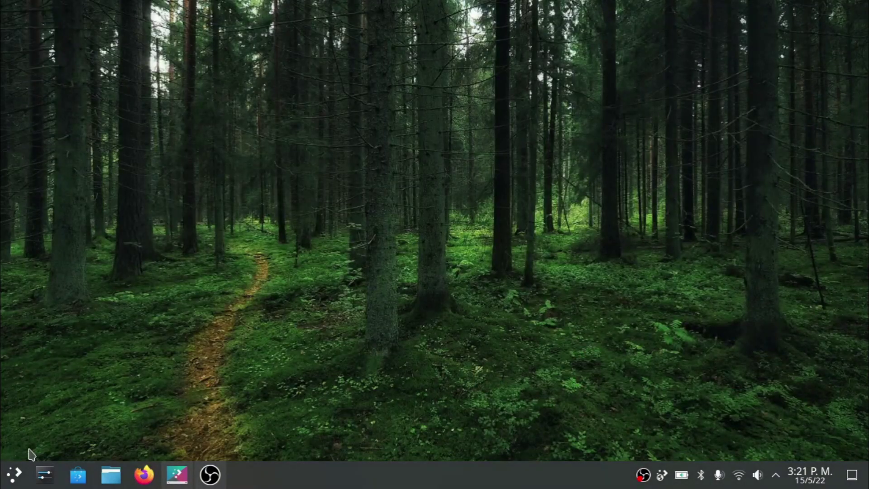
{"action": "left_click", "coordinate": [16, 461]}
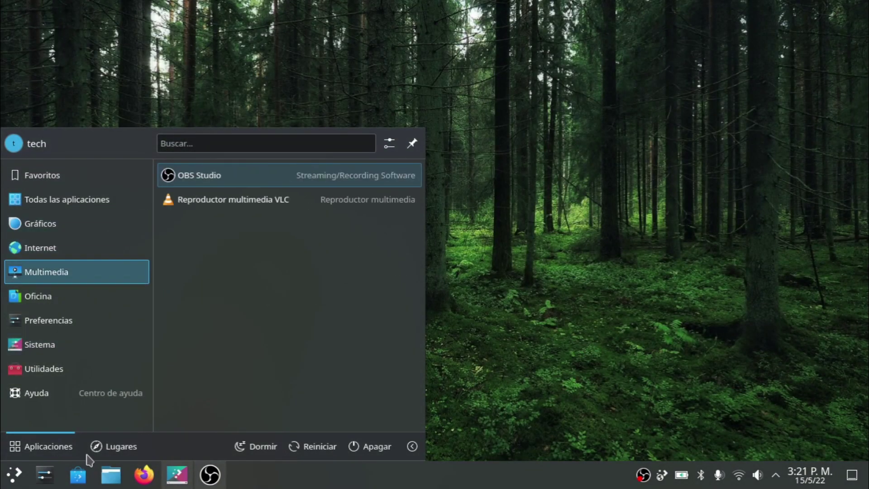
{"action": "key", "text": "Up"}
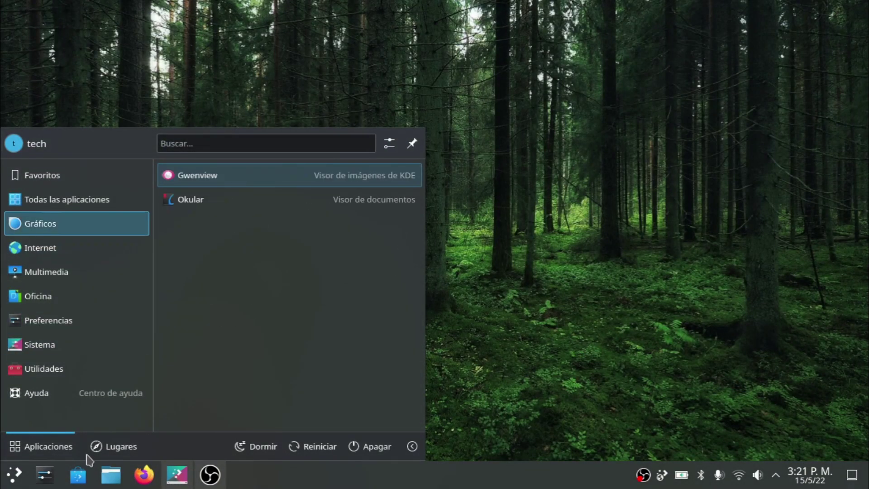
{"action": "key", "text": "Down"}
{"action": "key", "text": "Down"}
{"action": "key", "text": "Down"}
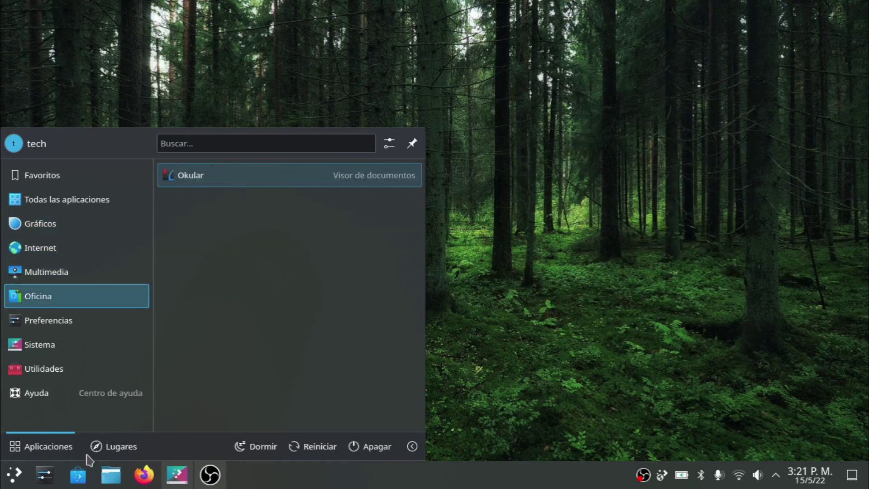
{"action": "key", "text": "Down"}
{"action": "key", "text": "Down"}
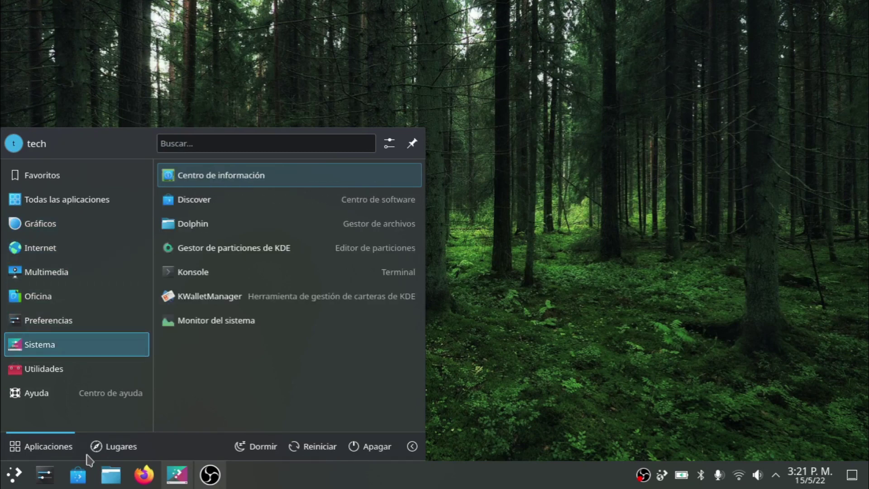
Open the Konsole terminal from the launcher's Sistema category.
{"action": "key", "text": "Down"}
{"action": "key", "text": "Up"}
{"action": "key", "text": "Down"}
{"action": "key", "text": "Down"}
{"action": "key", "text": "Down"}
{"action": "key", "text": "Down"}
{"action": "left_click", "coordinate": [206, 281]}
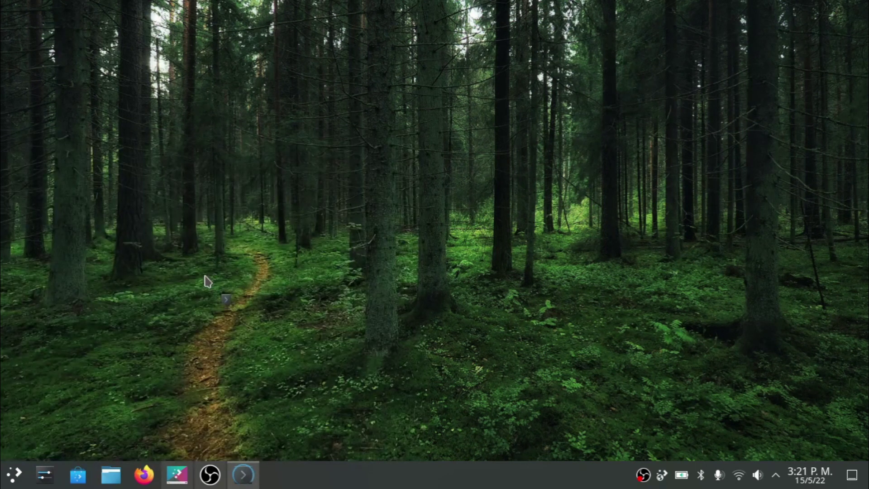
Refresh the package lists with "sudo apt update", entering the account password when asked, and close Konsole.
{"action": "type", "text": "sud"}
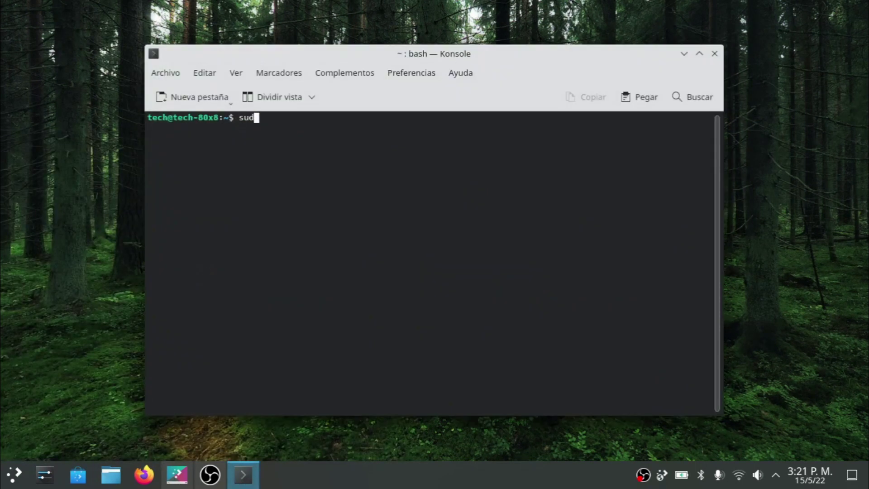
{"action": "type", "text": "o apt update"}
{"action": "key", "text": "Return"}
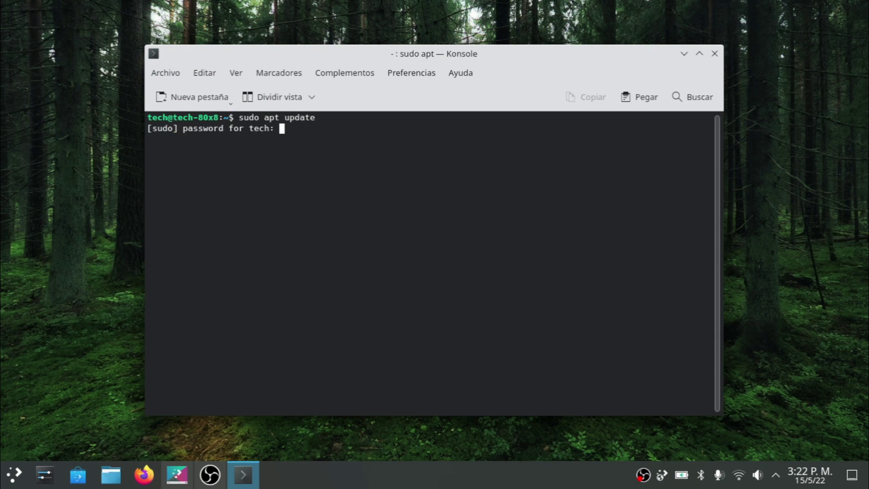
{"action": "key", "text": "Return"}
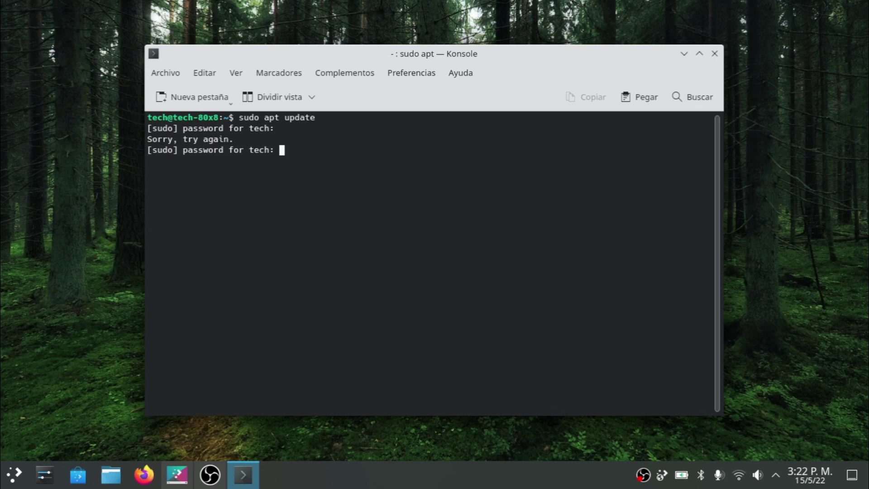
{"action": "key", "text": "Return"}
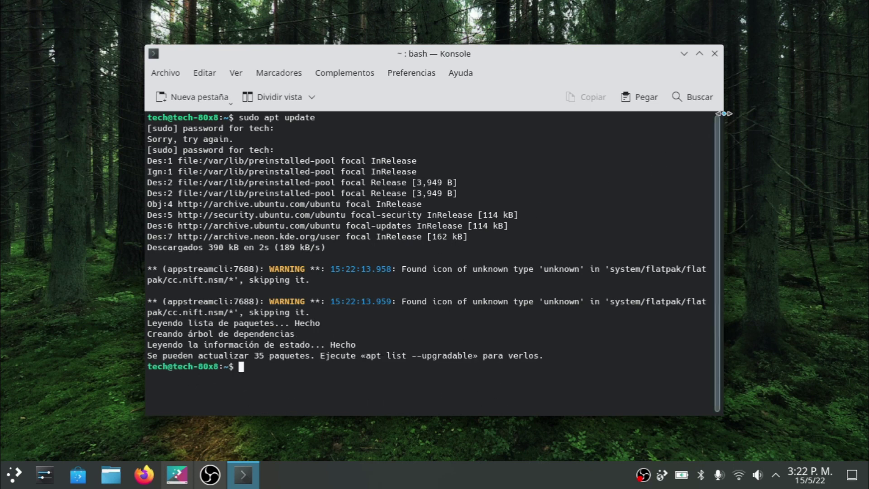
{"action": "left_click", "coordinate": [715, 54]}
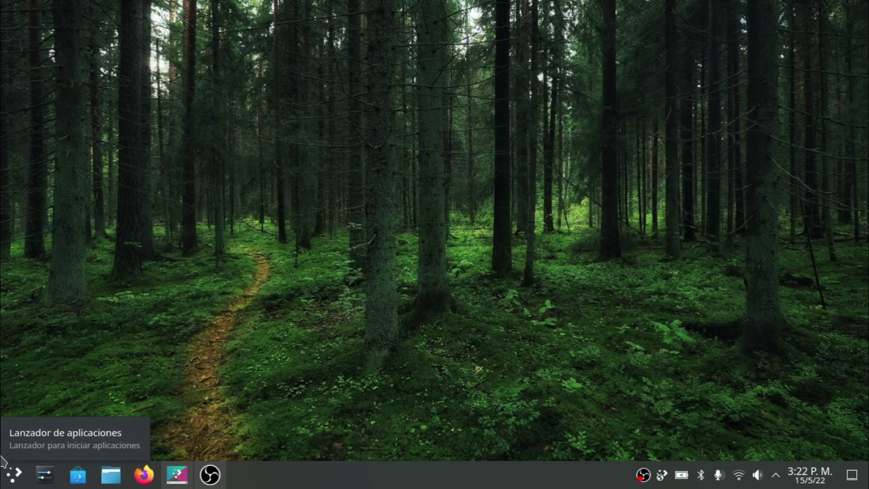
Bring up the OBS Studio window and minimize it to return to the desktop.
{"action": "left_click", "coordinate": [13, 473]}
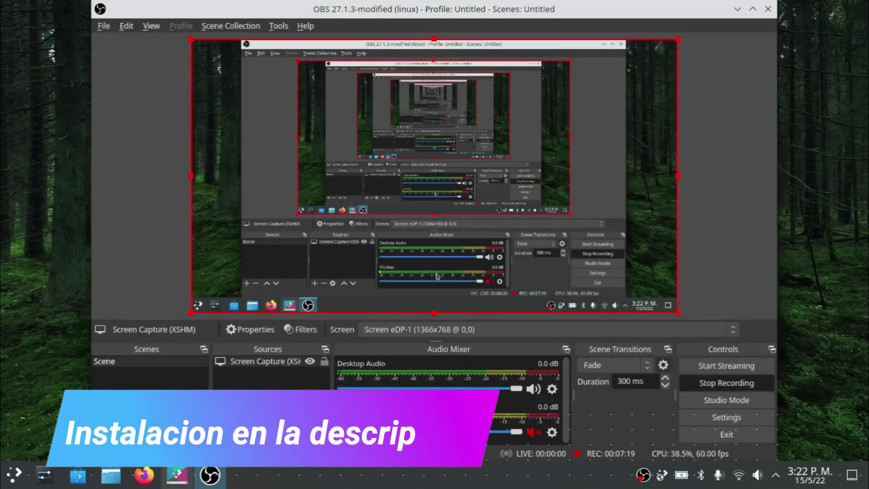
{"action": "left_click", "coordinate": [737, 9]}
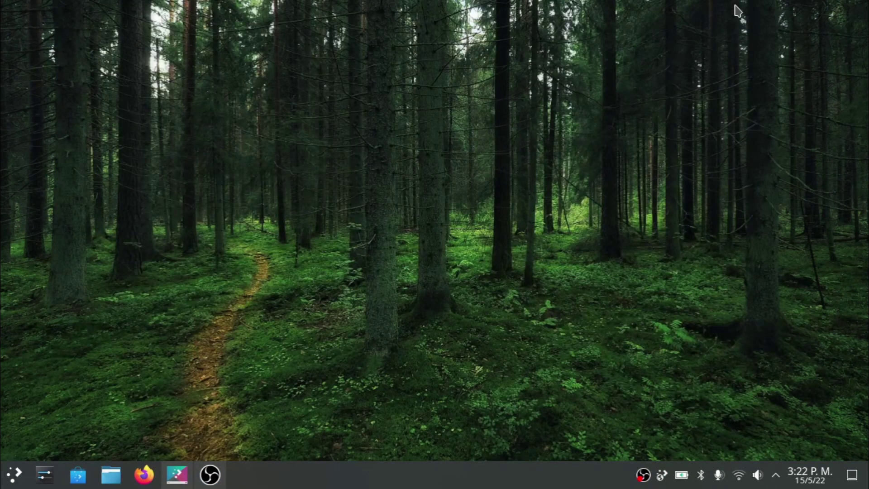
{"action": "left_click", "coordinate": [220, 462]}
{"action": "left_click", "coordinate": [219, 462]}
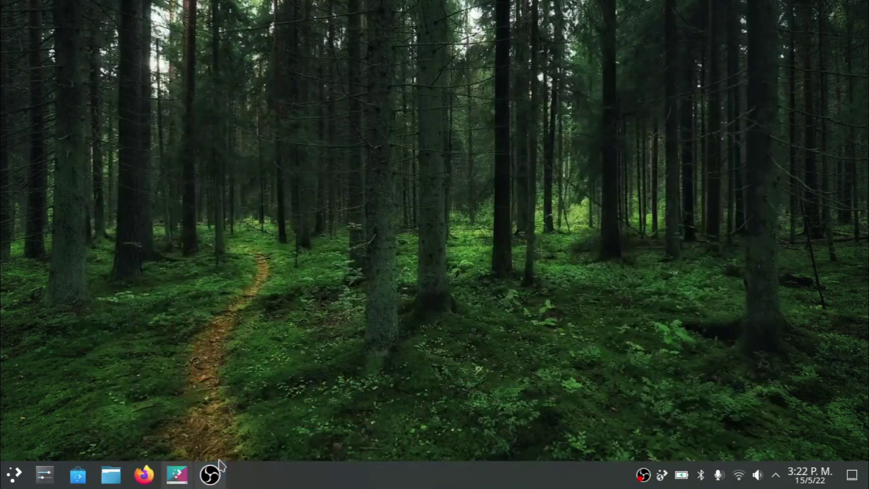
Change the desktop wallpaper from Camino to the bloques-de-colores image and accept the desktop preferences.
{"action": "key", "text": "super"}
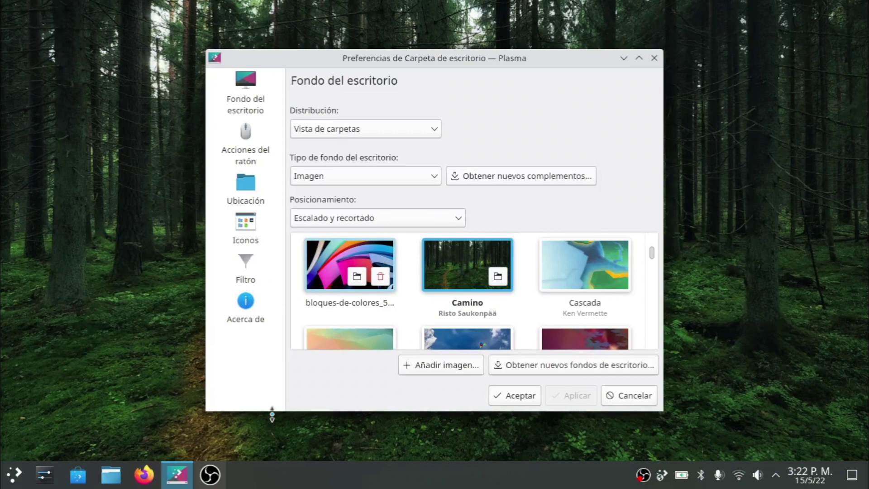
{"action": "key", "text": "Left"}
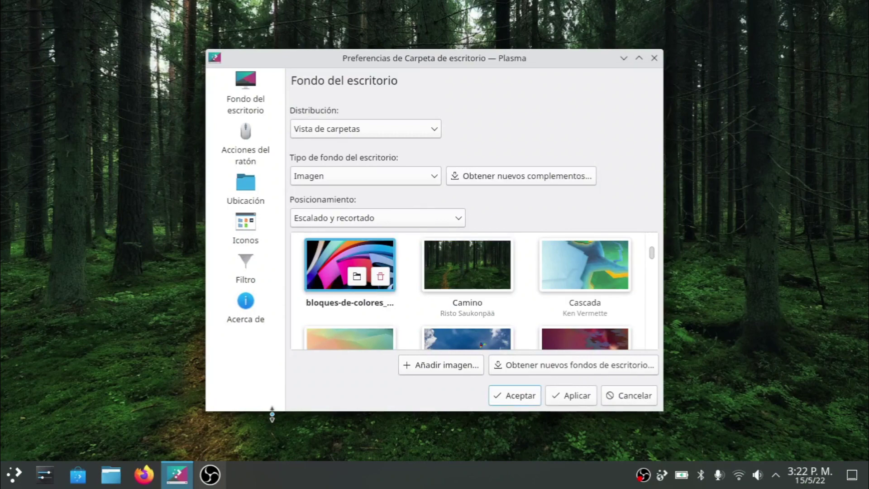
{"action": "left_click", "coordinate": [509, 398]}
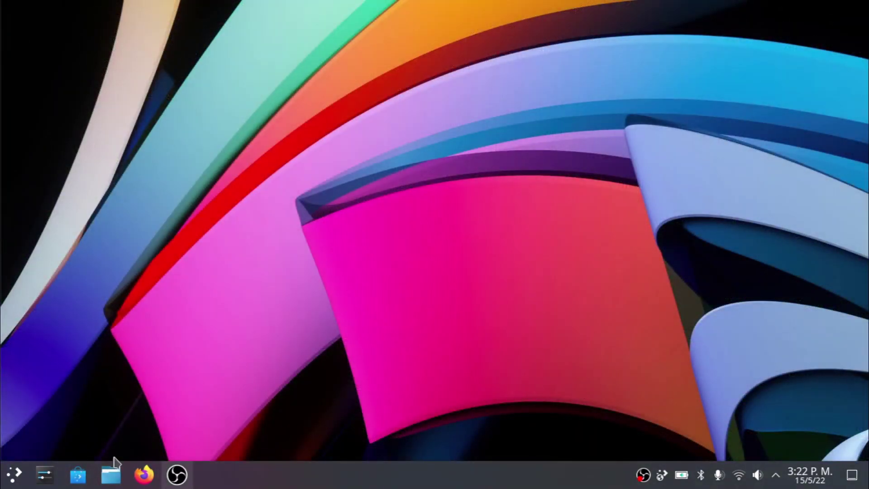
Capture the full screen with Spectacle and save it as a PNG in Imágenes, finishing by switching to OBS Studio.
{"action": "key", "text": "Print"}
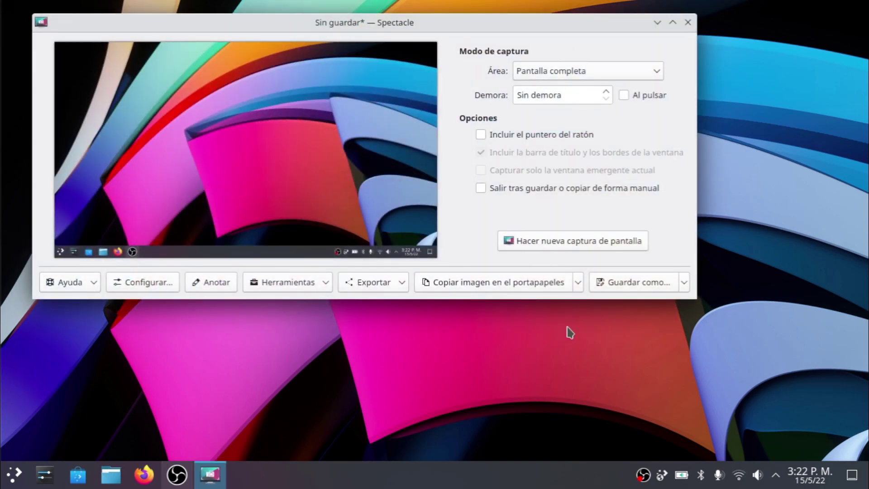
{"action": "left_click", "coordinate": [633, 281]}
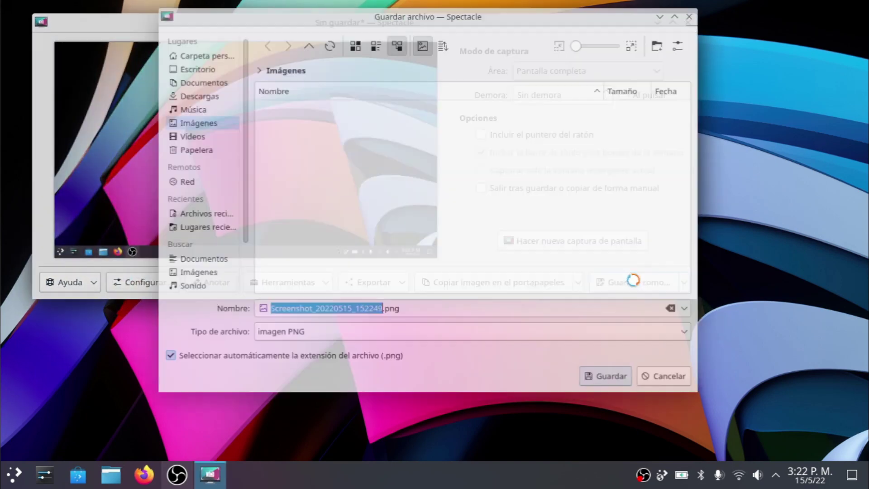
{"action": "left_click", "coordinate": [606, 390]}
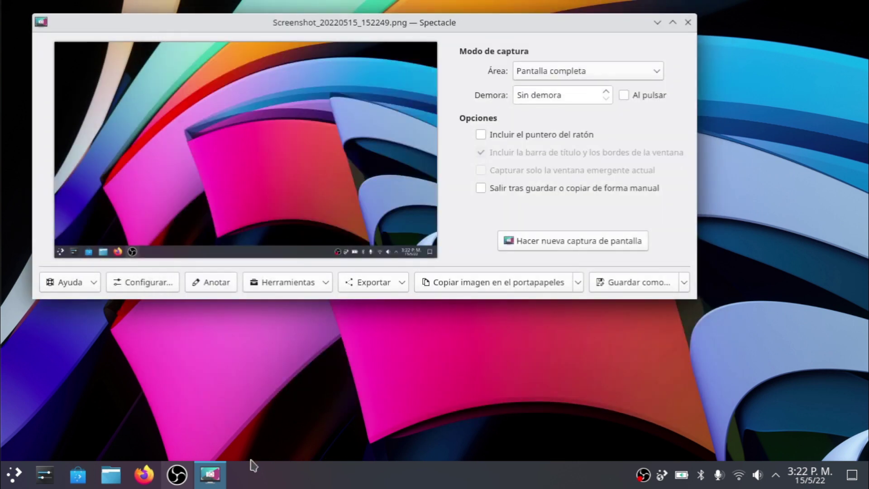
{"action": "left_click", "coordinate": [177, 474]}
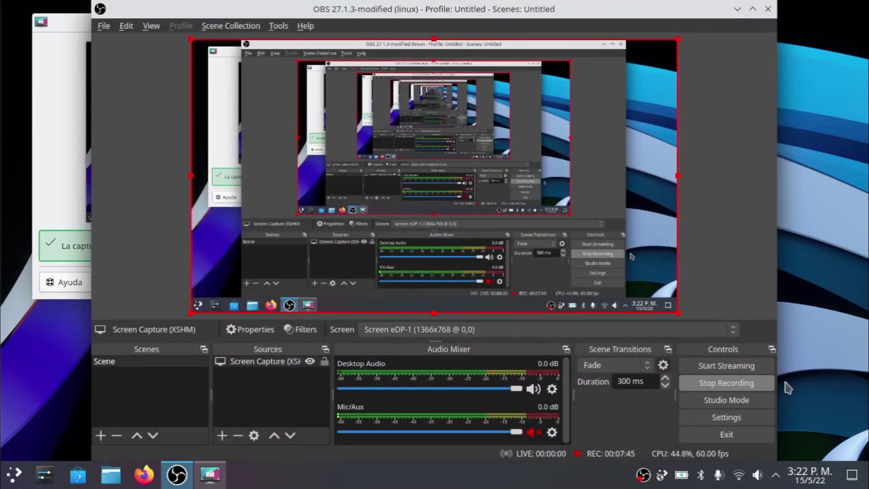